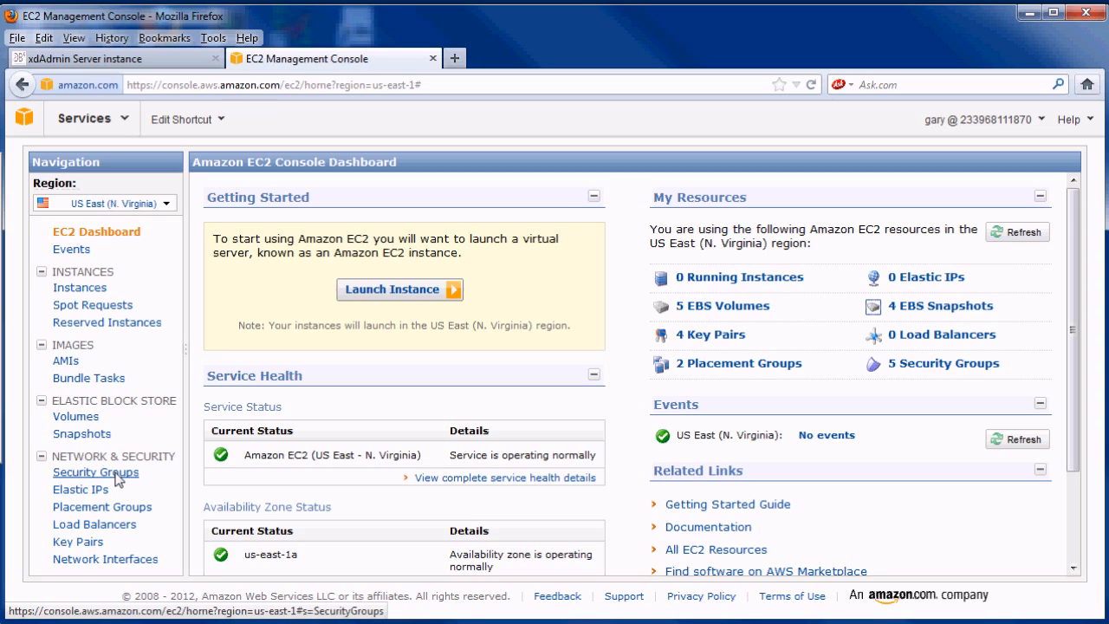
- Create a new security group named guest4
left_click(116, 476)
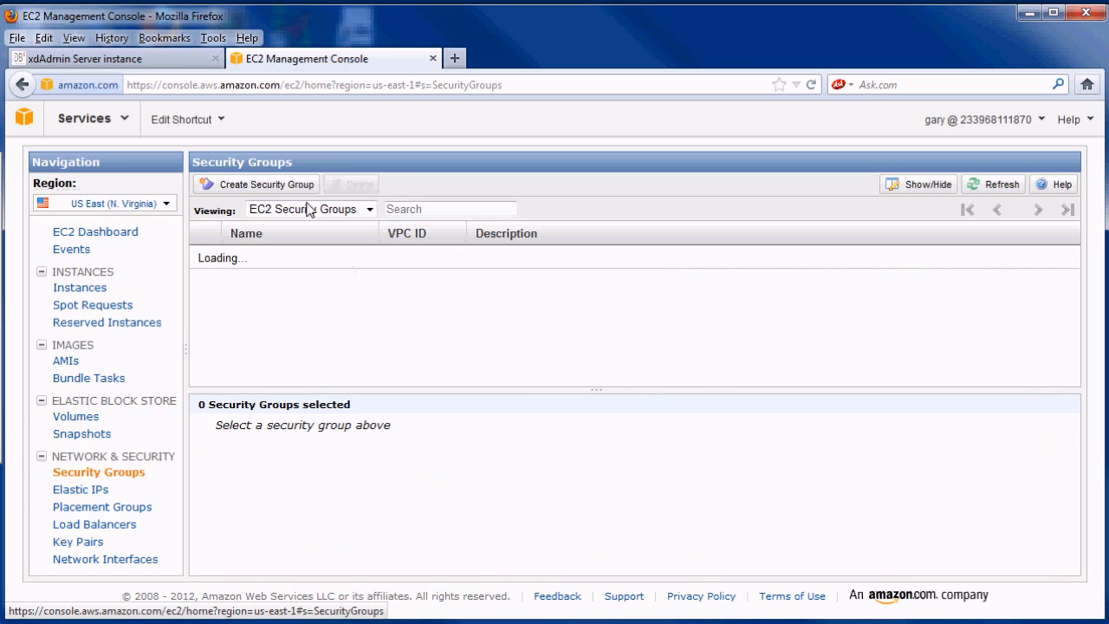
left_click(288, 183)
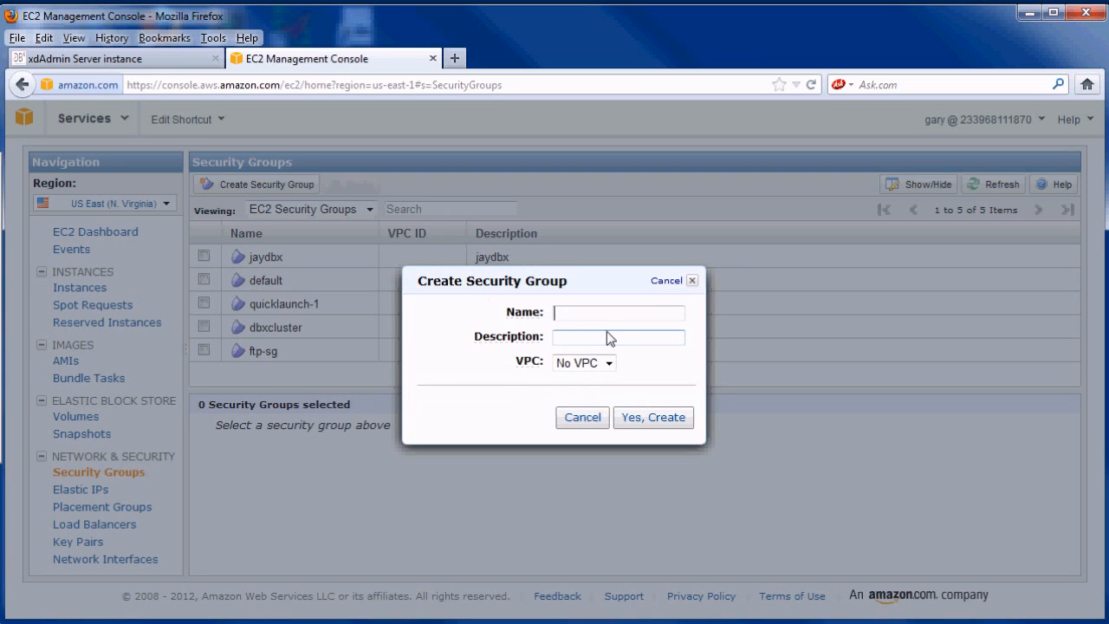
type("gu")
left_click(597, 331)
type("guest4")
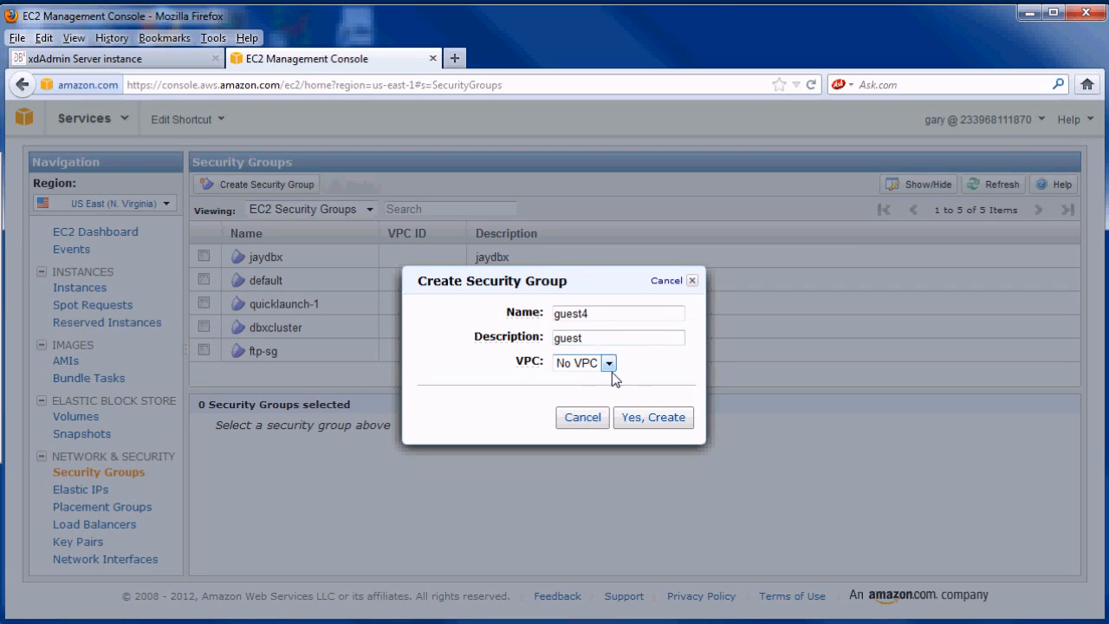
left_click(648, 416)
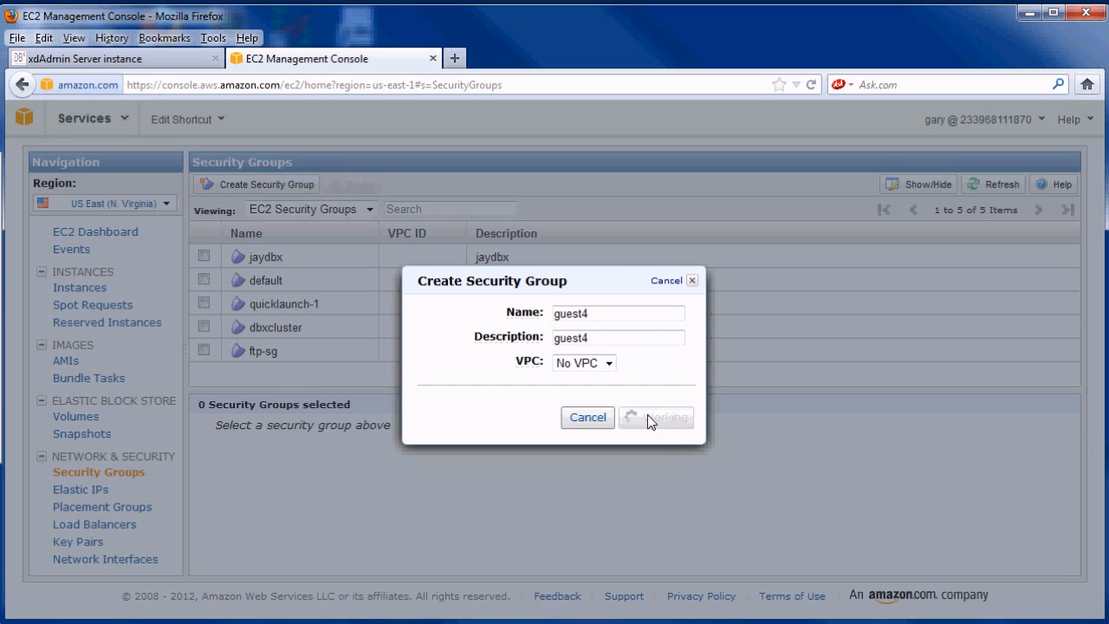
- Add inbound rules for port 22 and ports 0–65535 from anywhere, and apply them
scroll(567, 494, "down", 2)
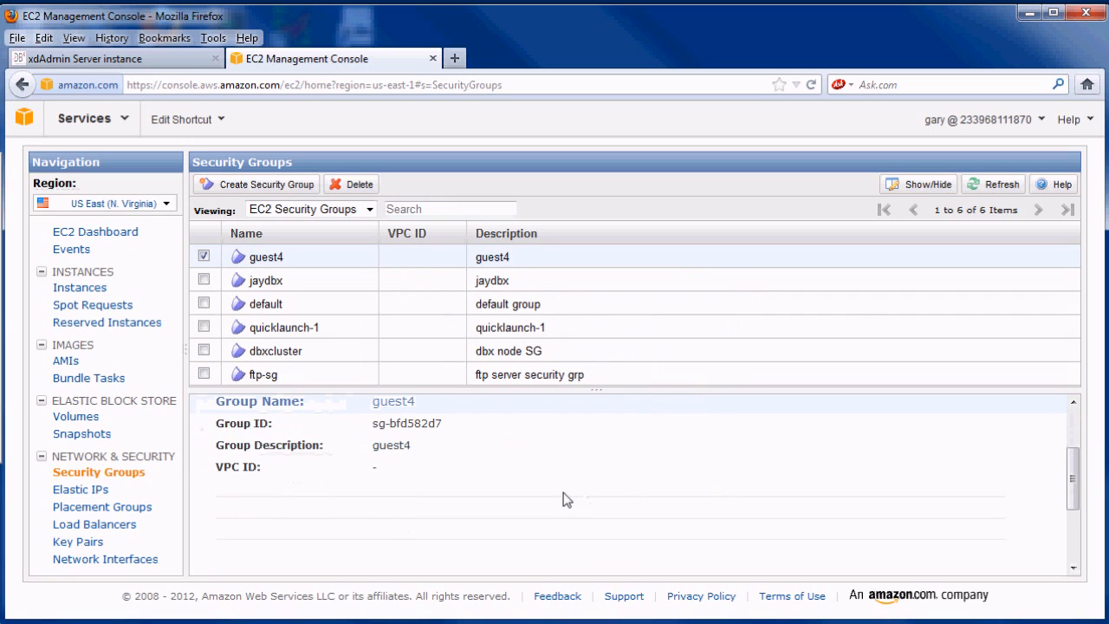
scroll(355, 472, "up", 2)
left_click(306, 466)
scroll(310, 476, "down", 1)
left_click(314, 482)
type("22")
left_click(495, 560)
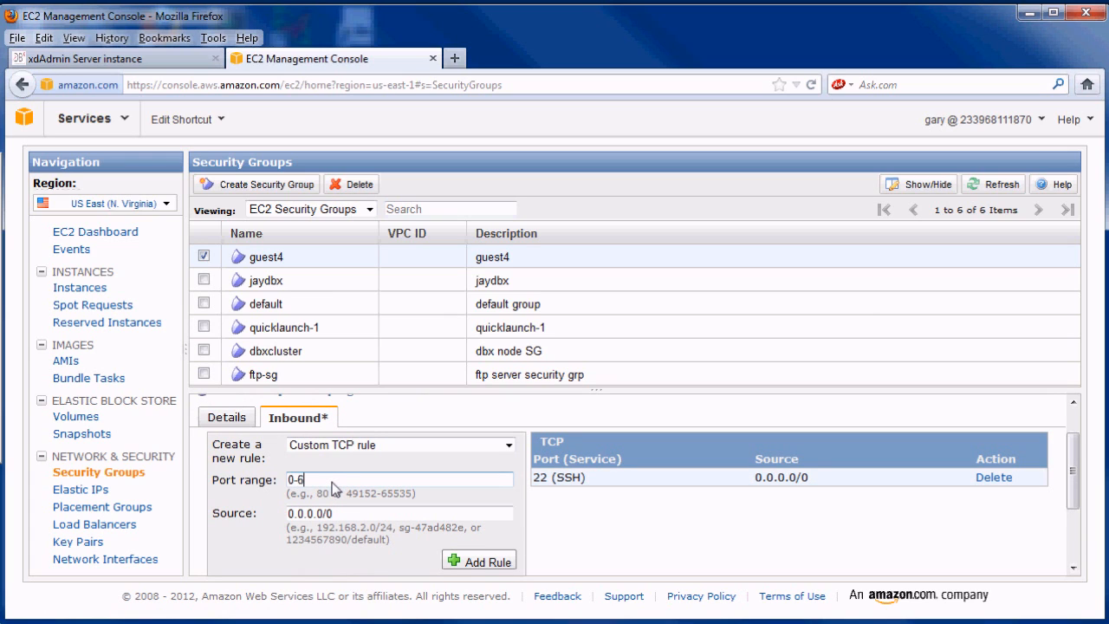
left_click(477, 561)
scroll(336, 546, "down", 1)
scroll(335, 540, "down", 2)
left_click(345, 537)
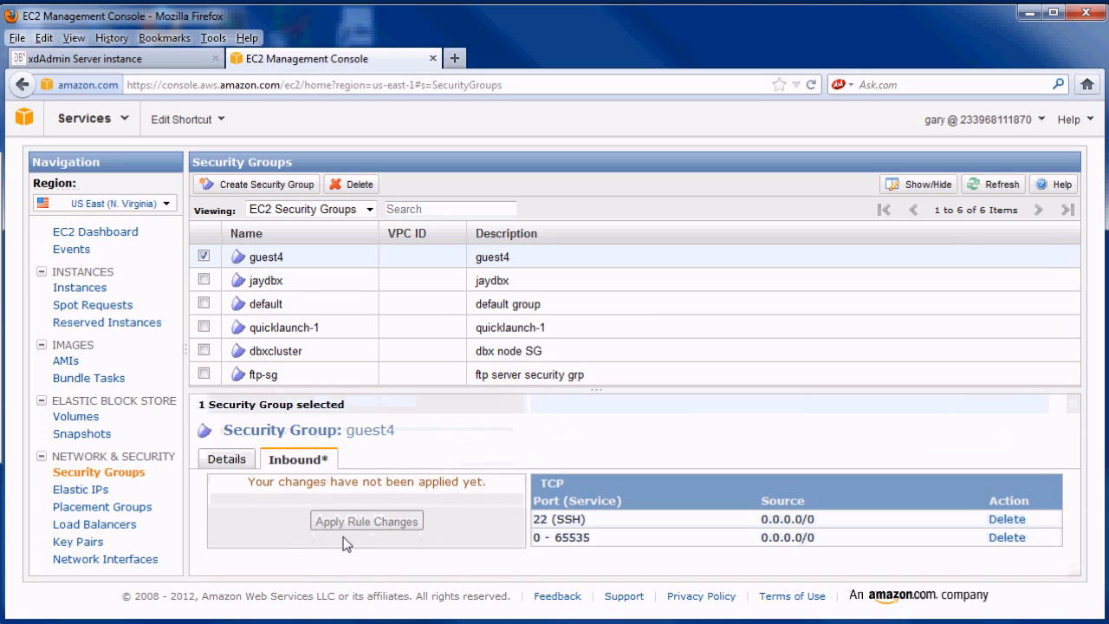
- Filter the AMIs to private images and select the dbx v1.9.2 head image
left_click(65, 363)
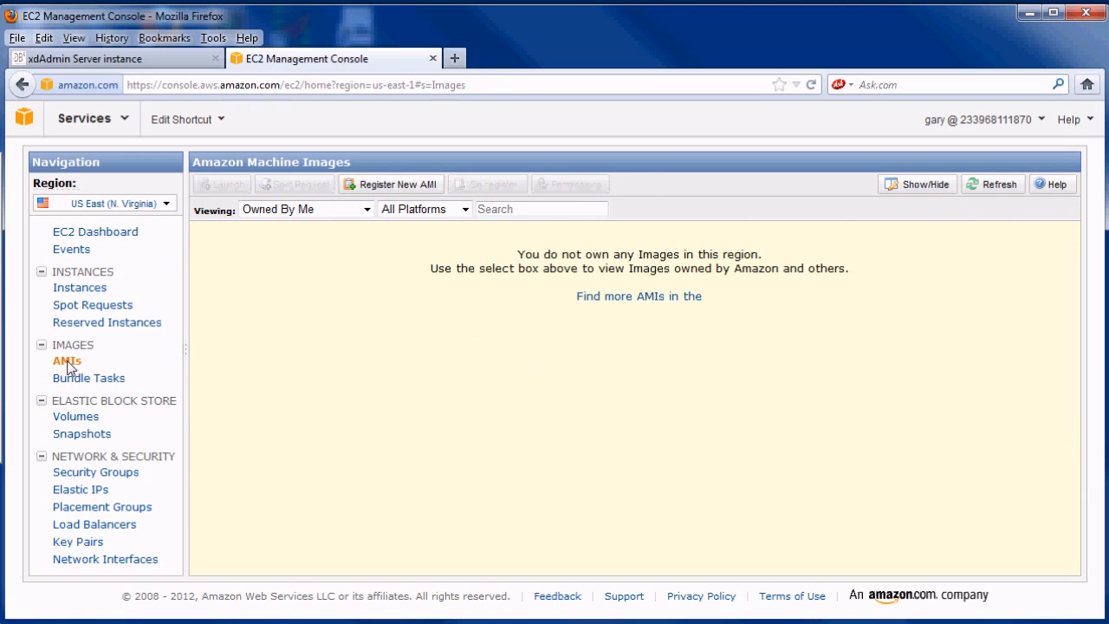
left_click(366, 209)
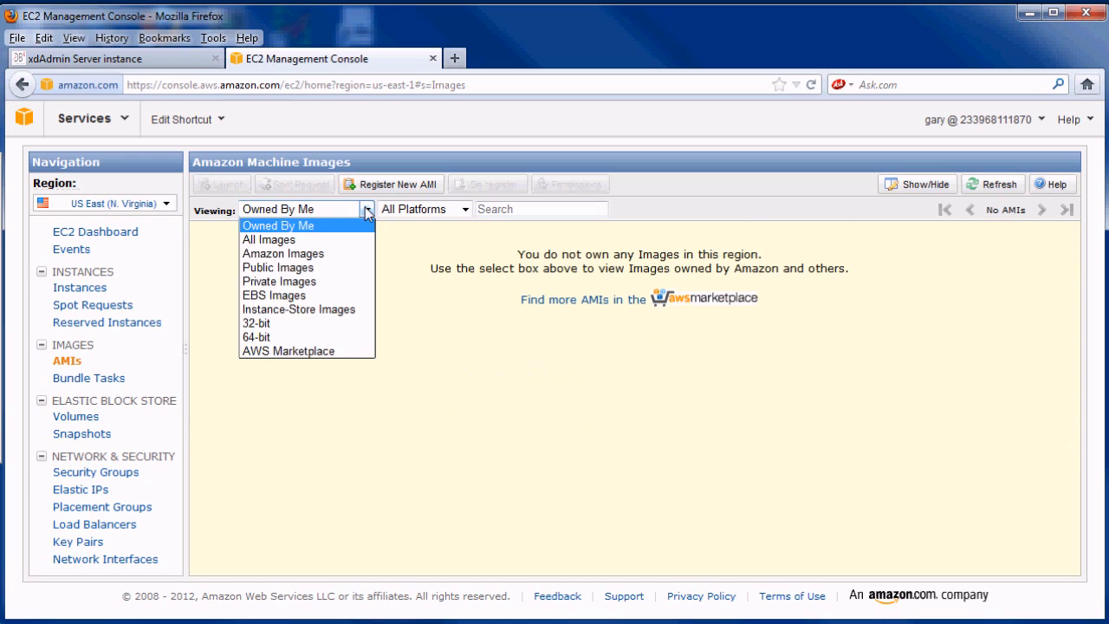
left_click(296, 283)
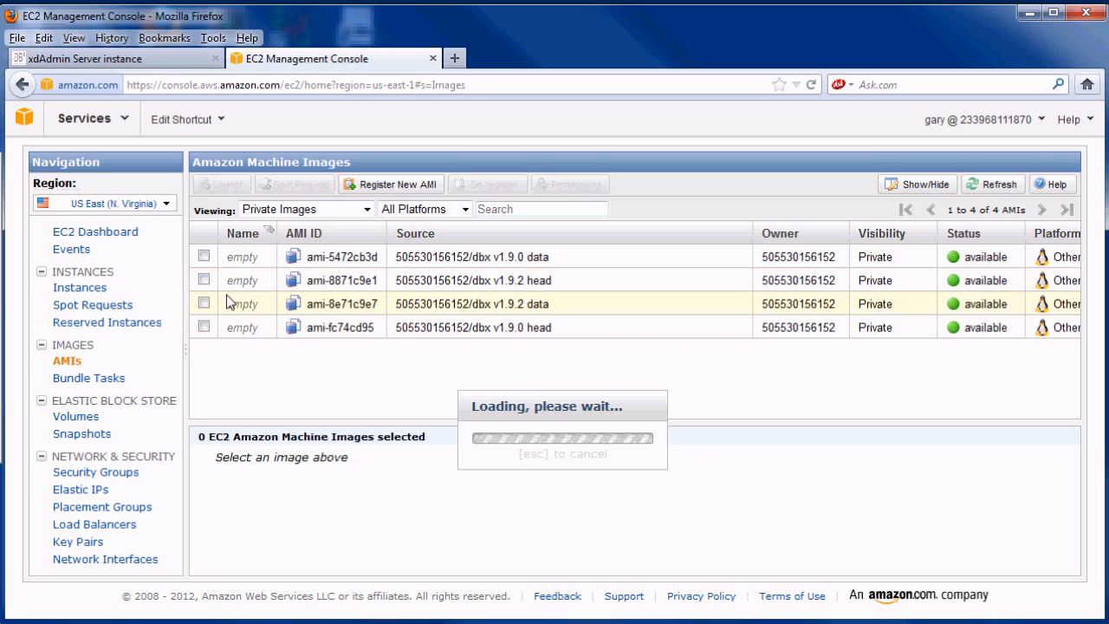
left_click(204, 281)
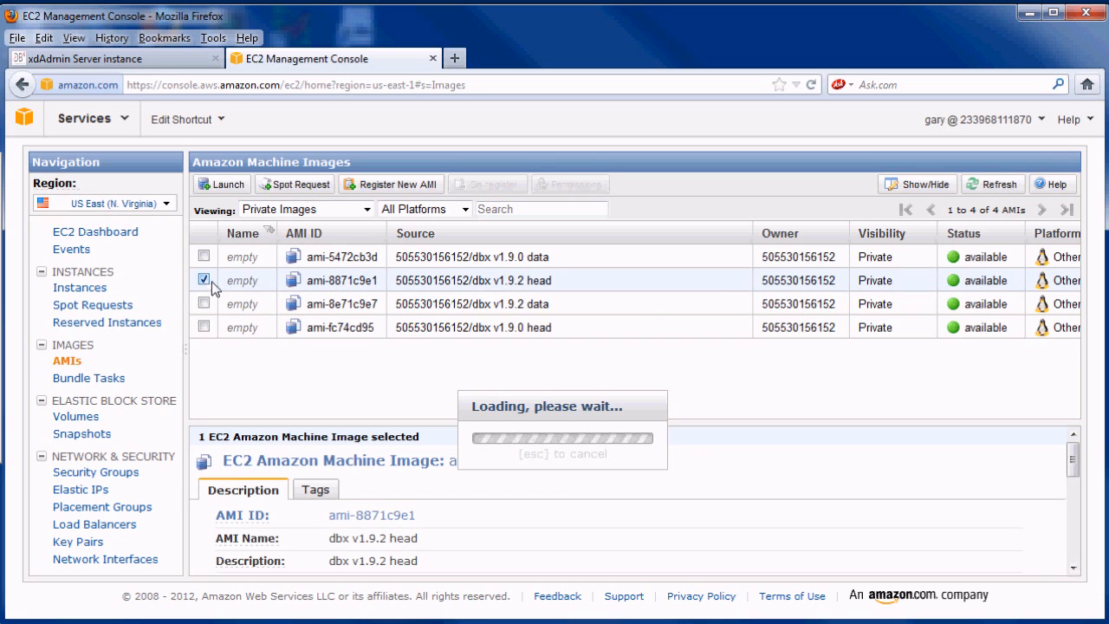
- Launch the head image as one EBS-optimized m1.large instance in us-east-1d
left_click(227, 184)
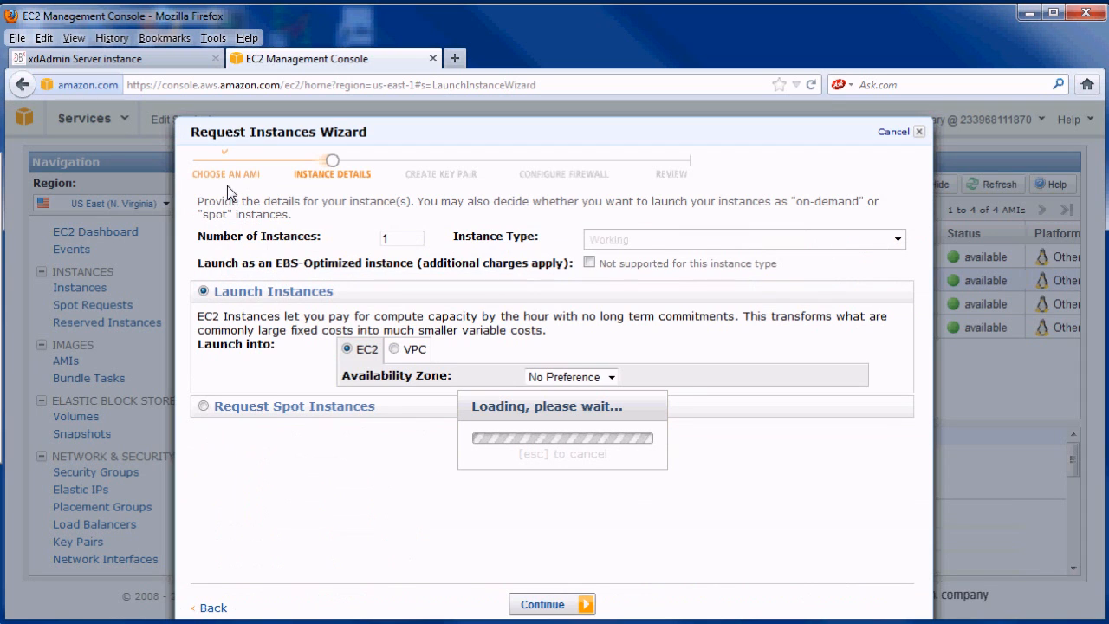
left_click(898, 241)
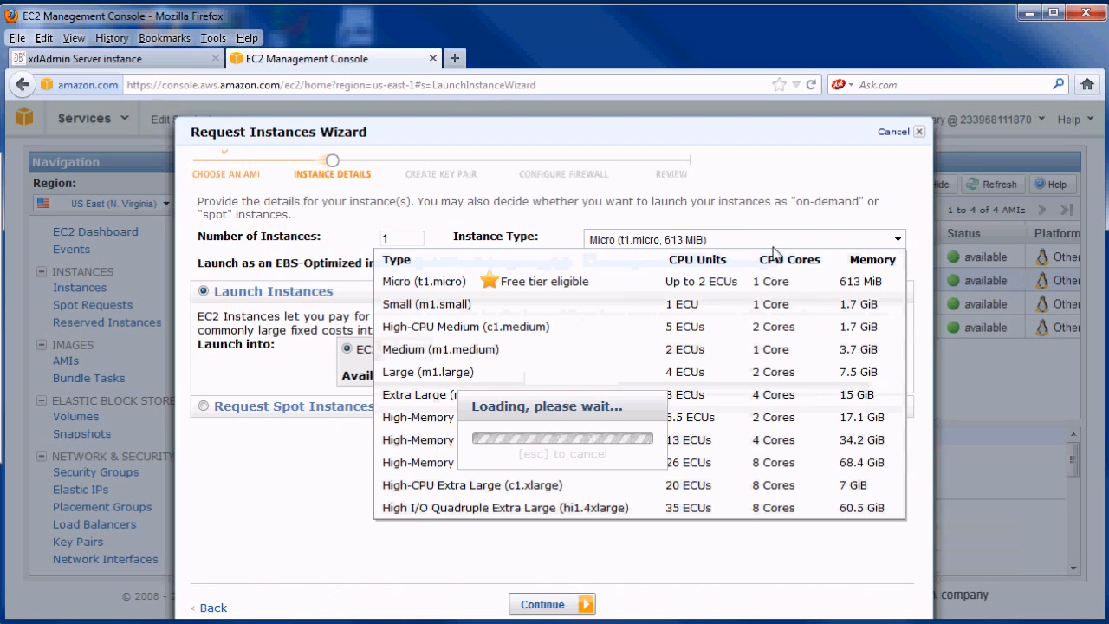
left_click(442, 377)
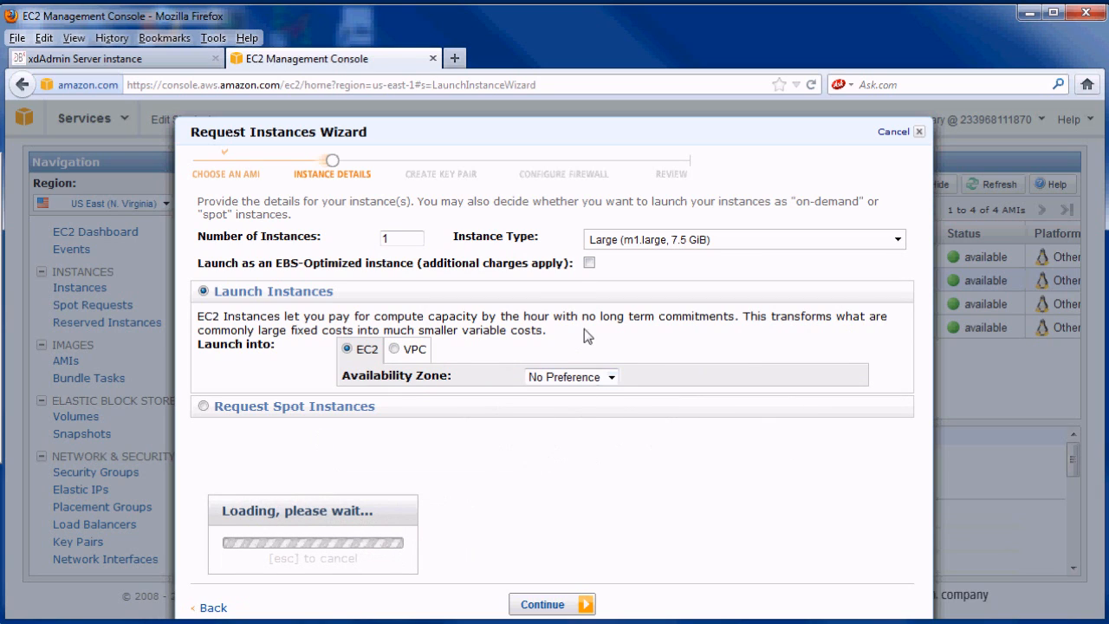
left_click(590, 263)
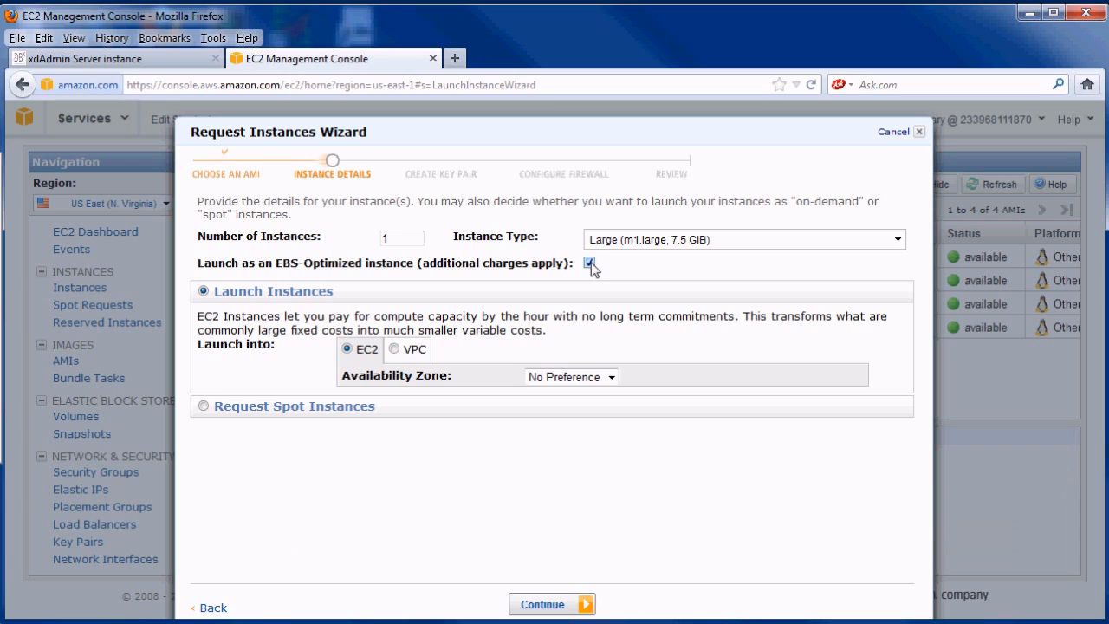
left_click(611, 377)
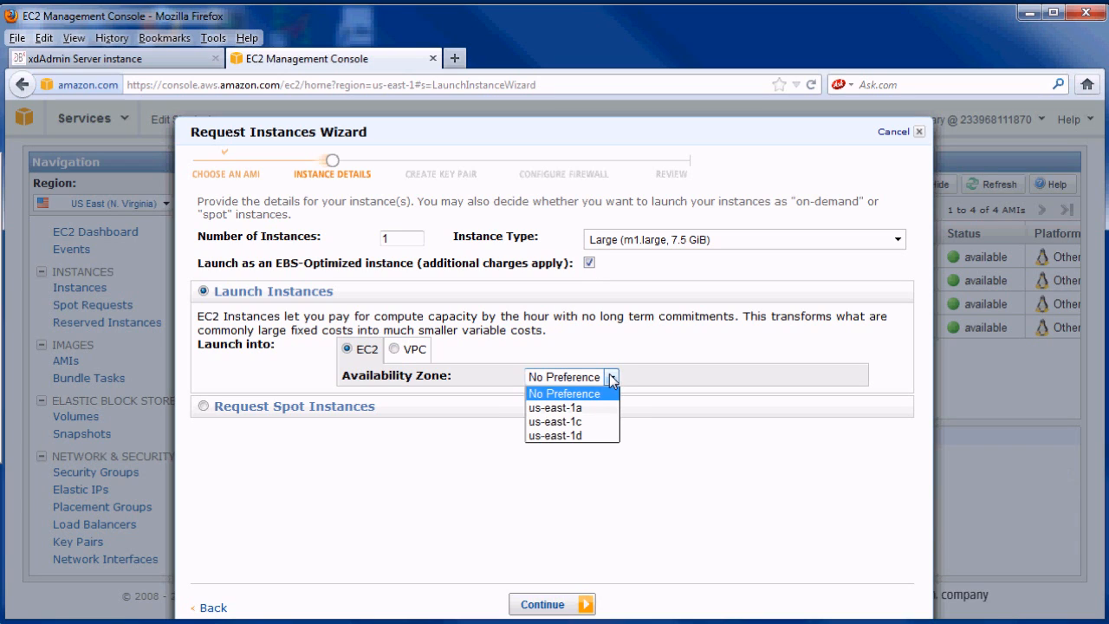
left_click(559, 436)
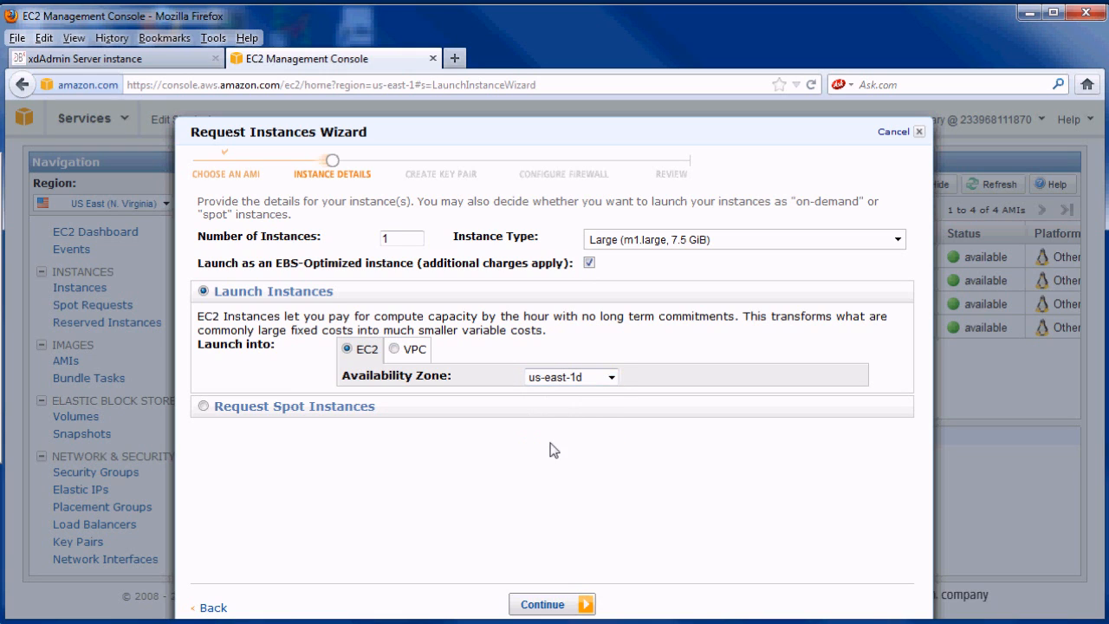
left_click(552, 607)
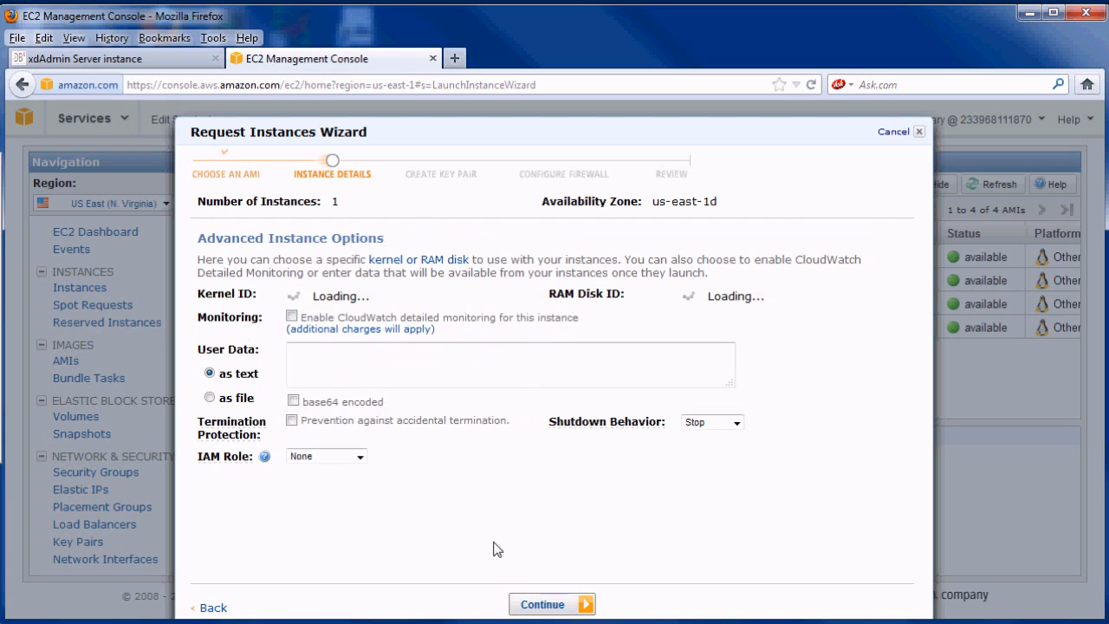
- Enter user data guest4-cluster and move on to storage configuration
left_click(423, 357)
type("gu")
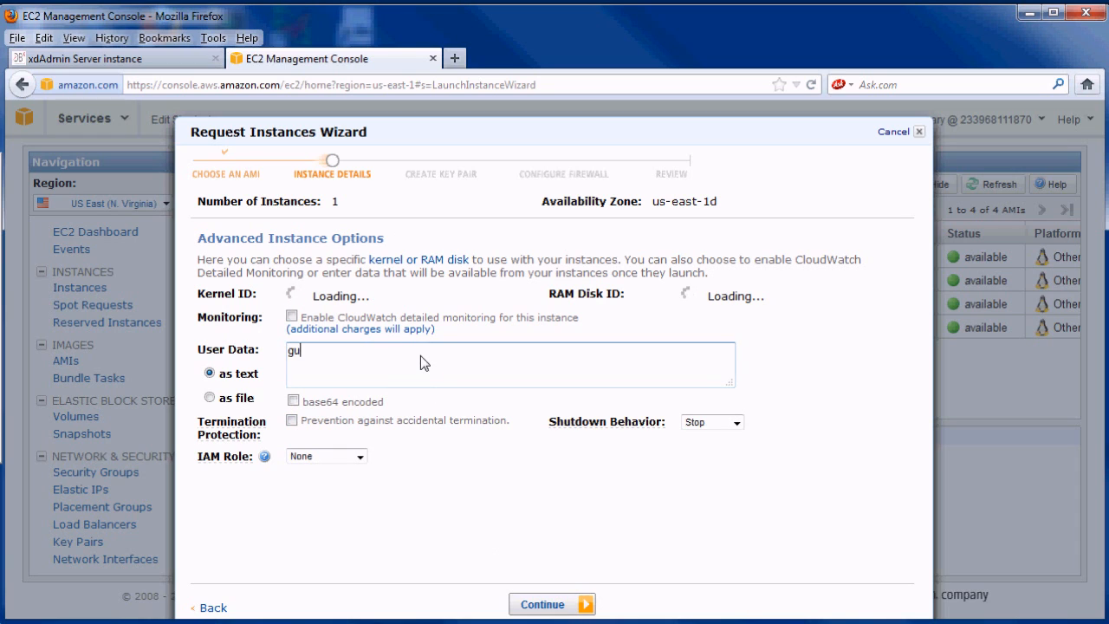
type("est4-cluster")
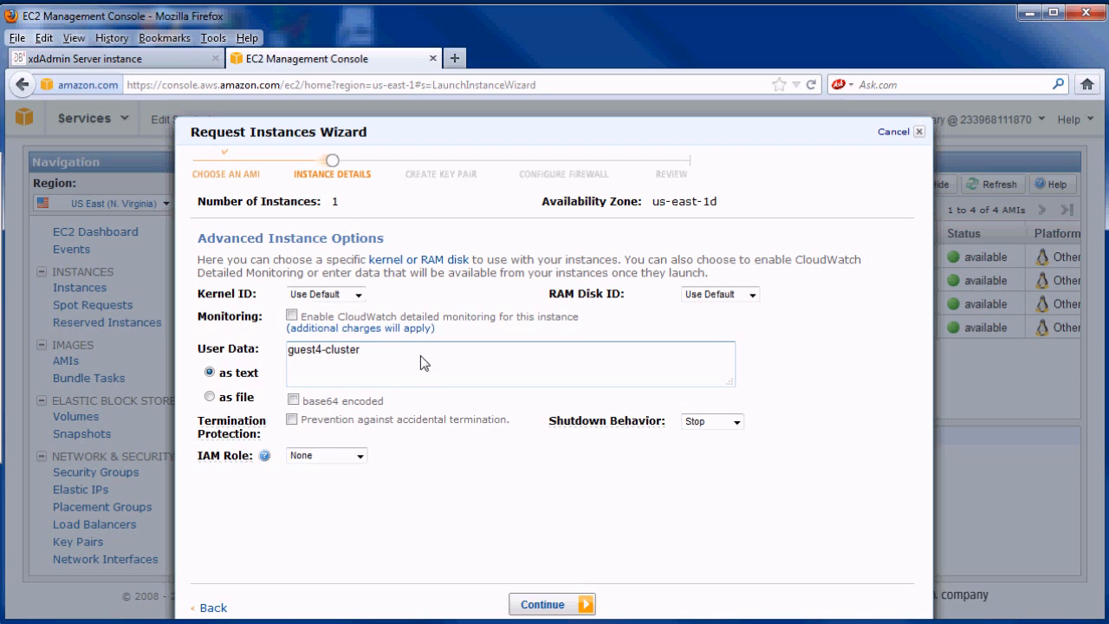
left_click(545, 607)
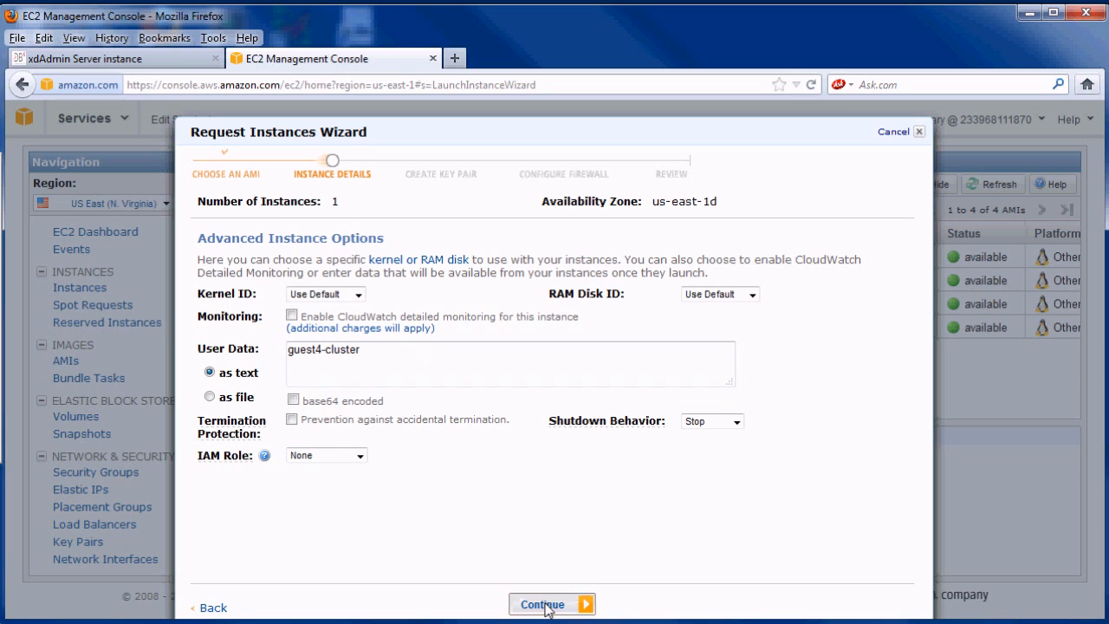
left_click(897, 431)
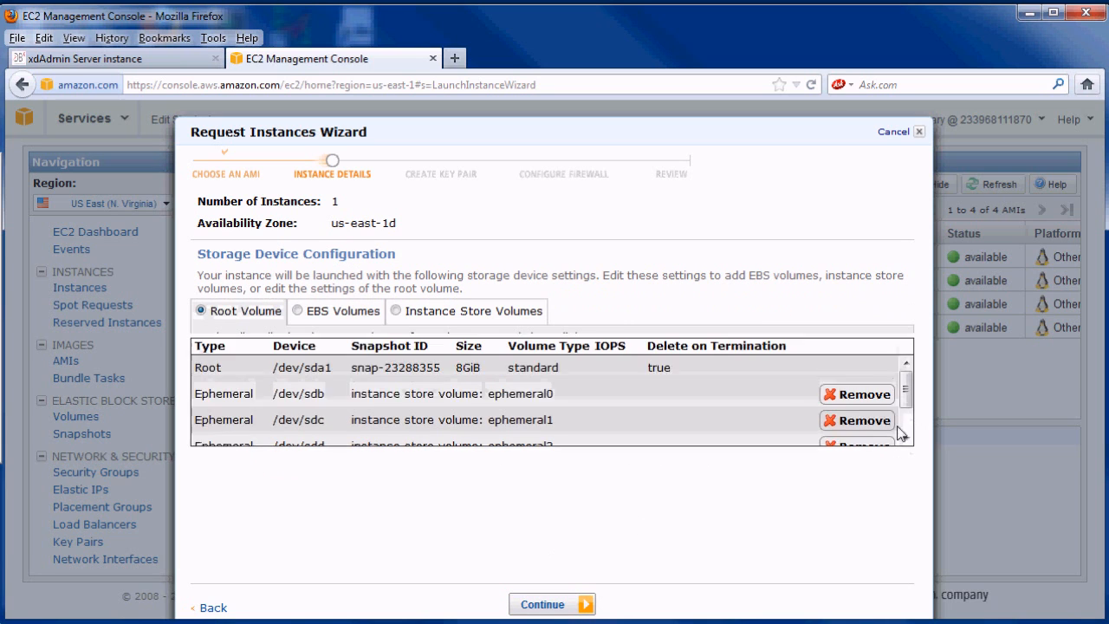
- Add a 10 GiB EBS volume at /dev/sdf and keep the guest4-head name tag
left_click(338, 317)
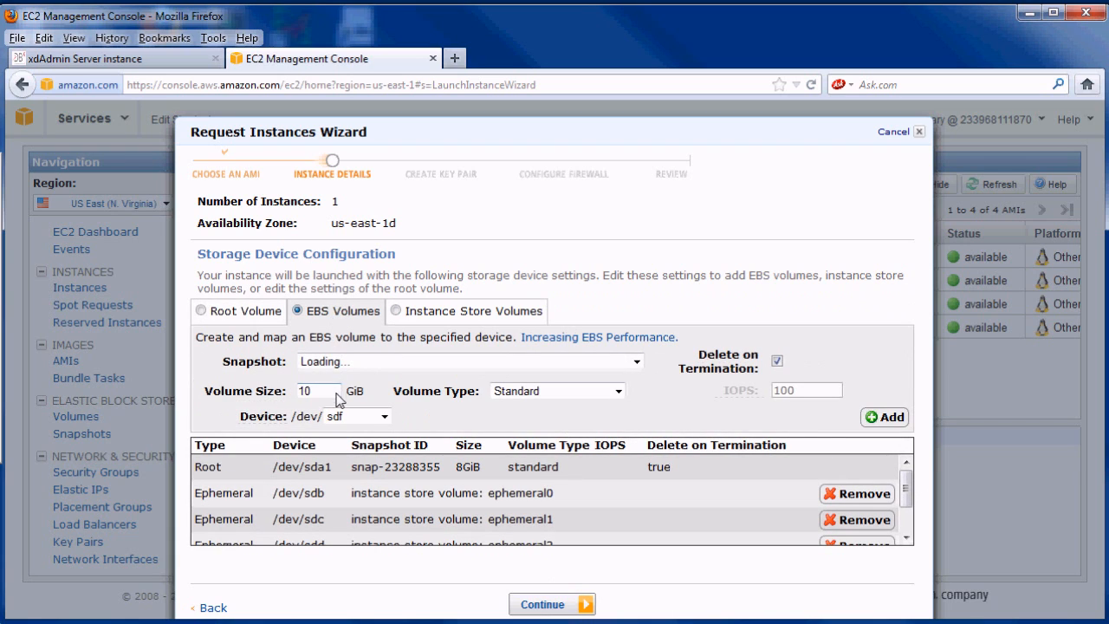
left_click(888, 417)
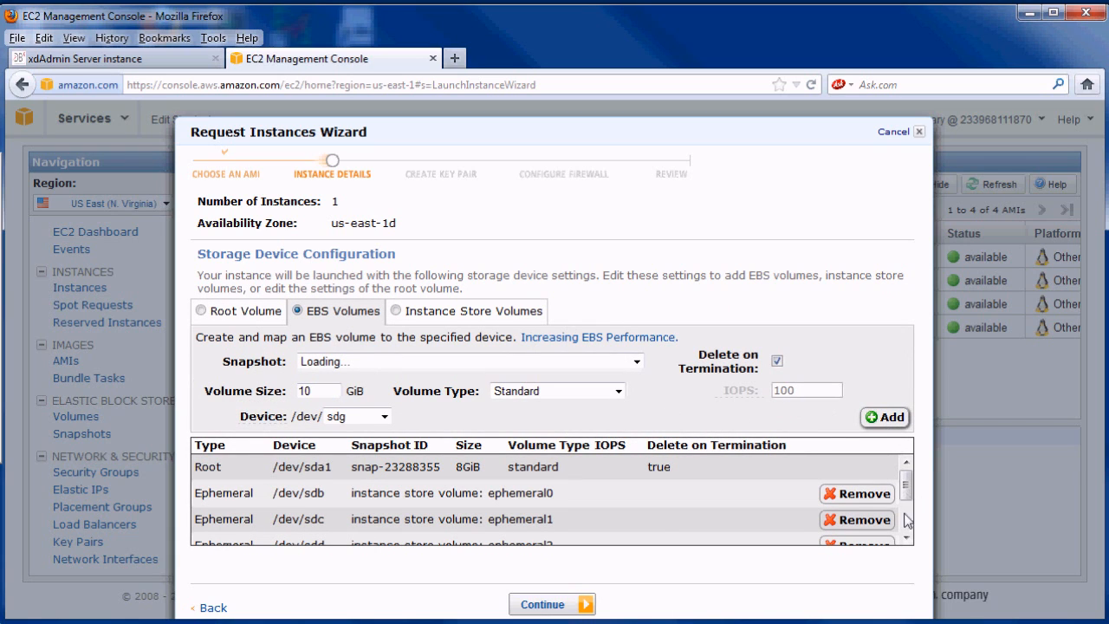
scroll(908, 507, "down", 2)
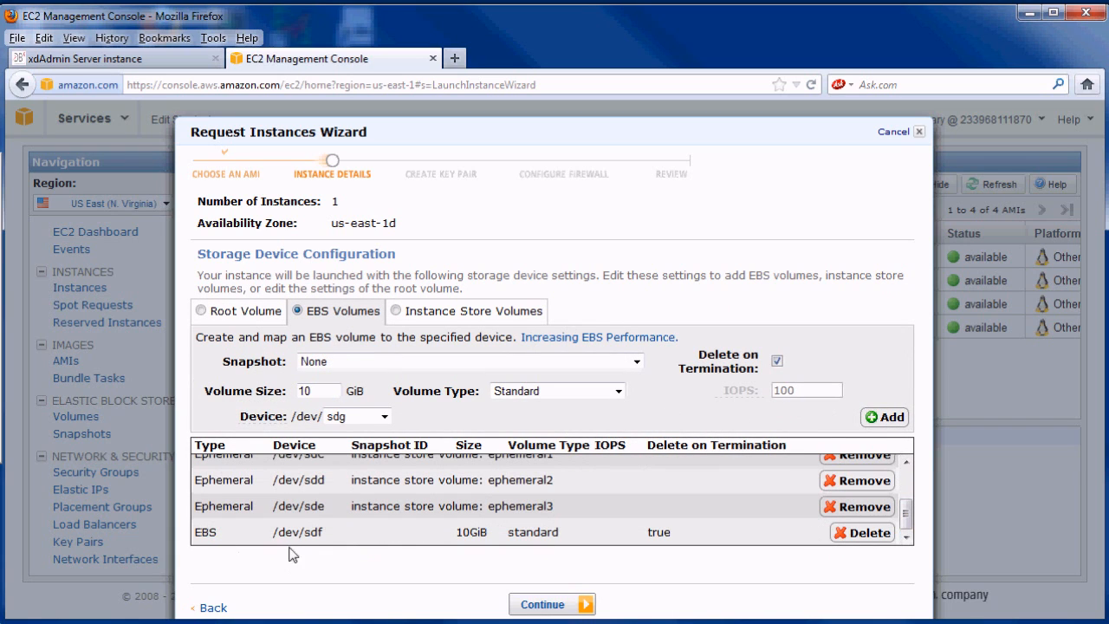
left_click(543, 603)
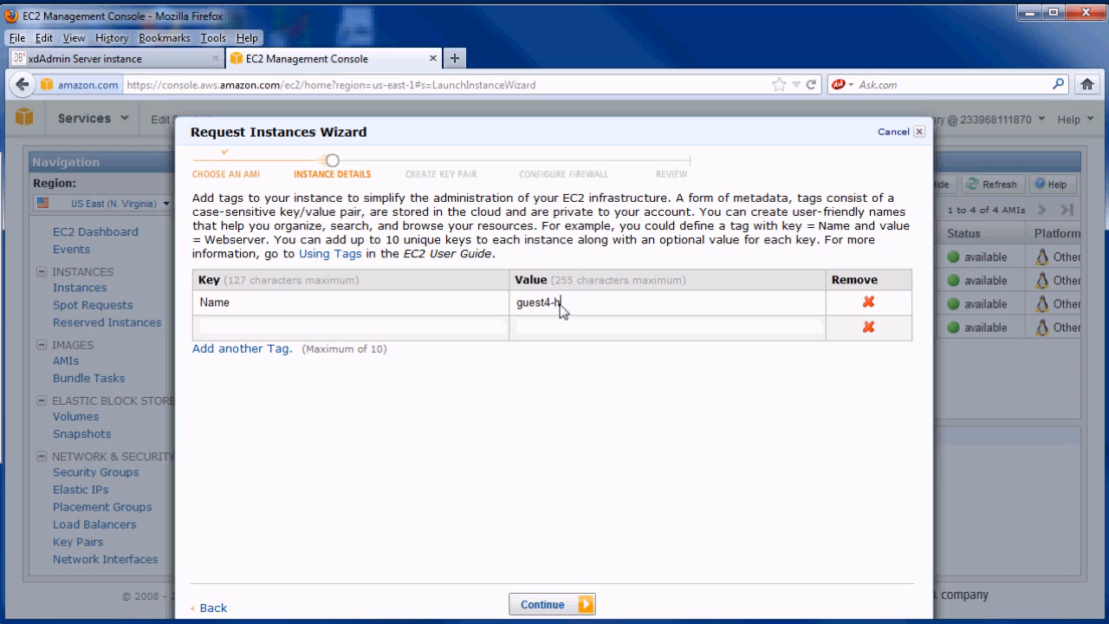
left_click(547, 609)
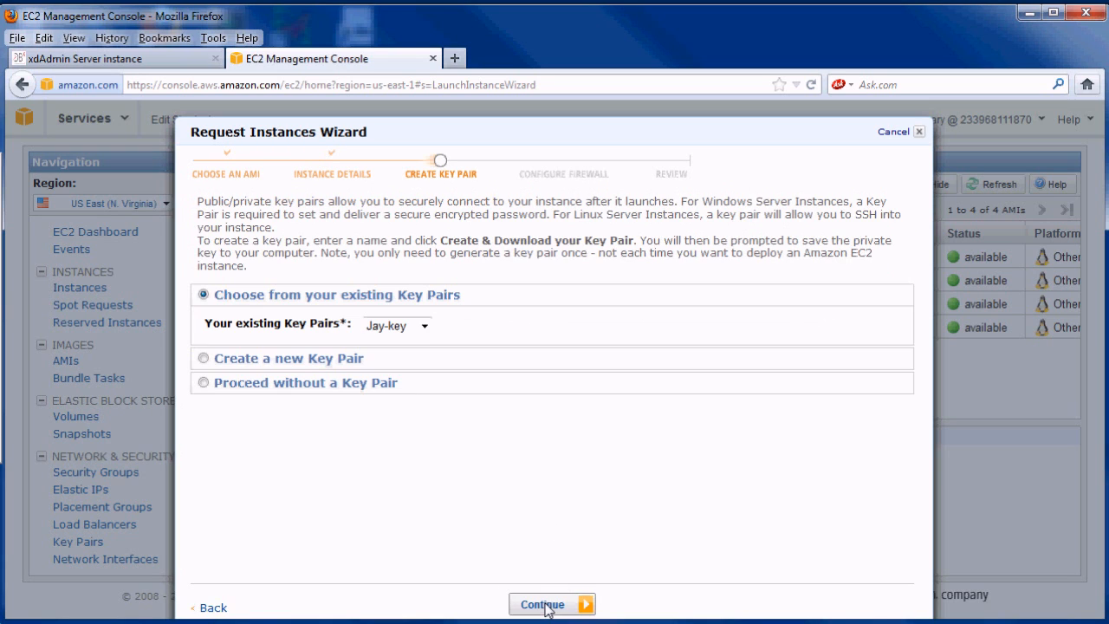
- Use key pair gary_key and security group guest4, then launch the instance
left_click(425, 328)
left_click(407, 355)
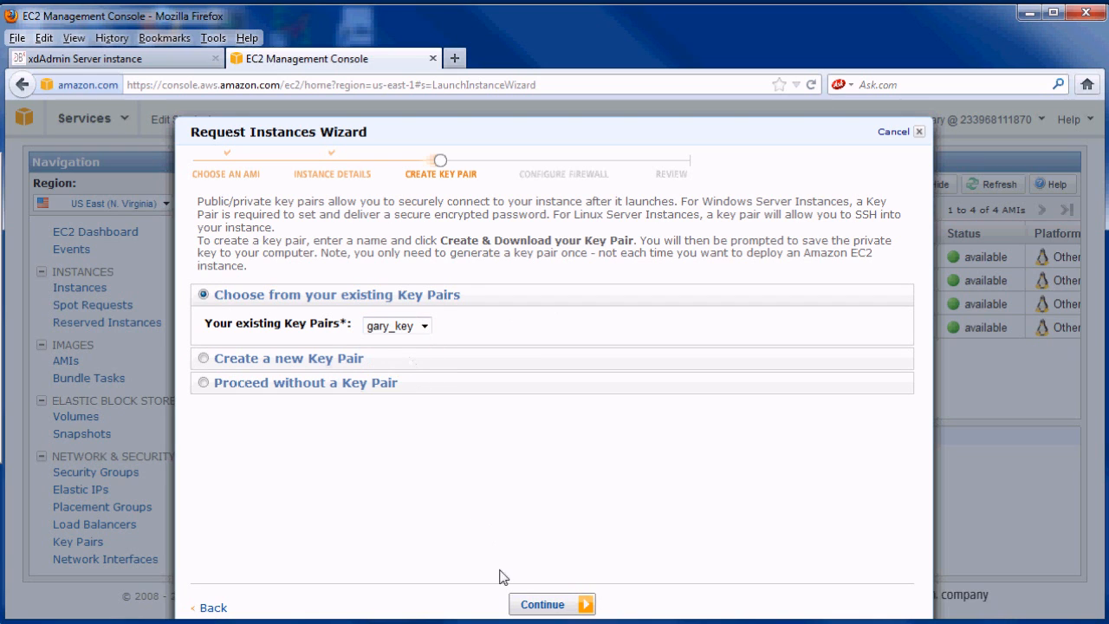
left_click(543, 605)
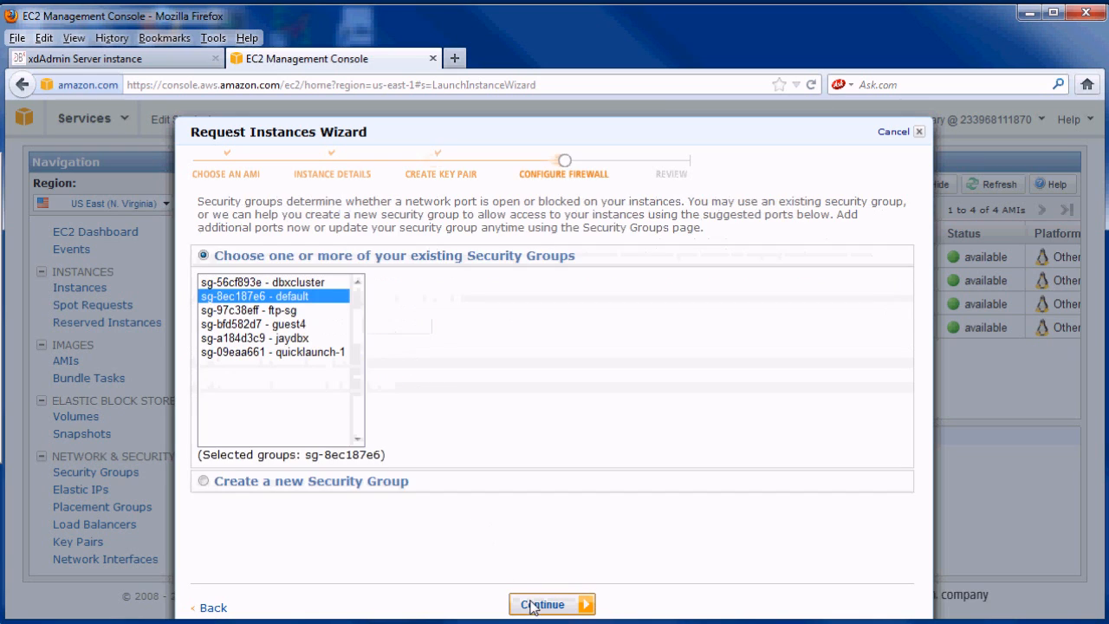
left_click(260, 324)
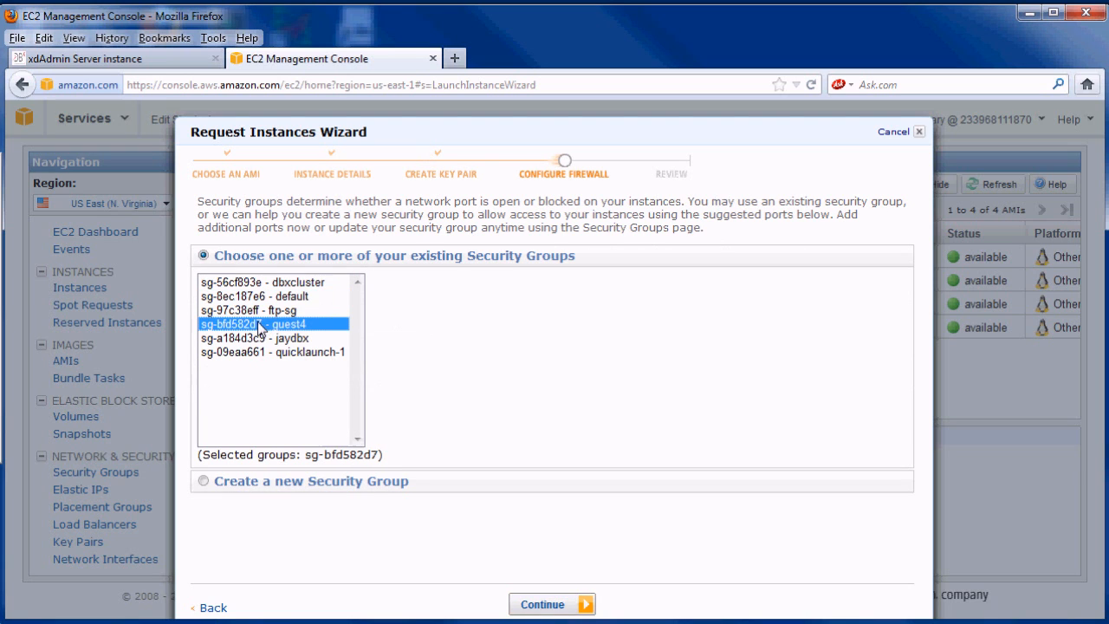
left_click(543, 605)
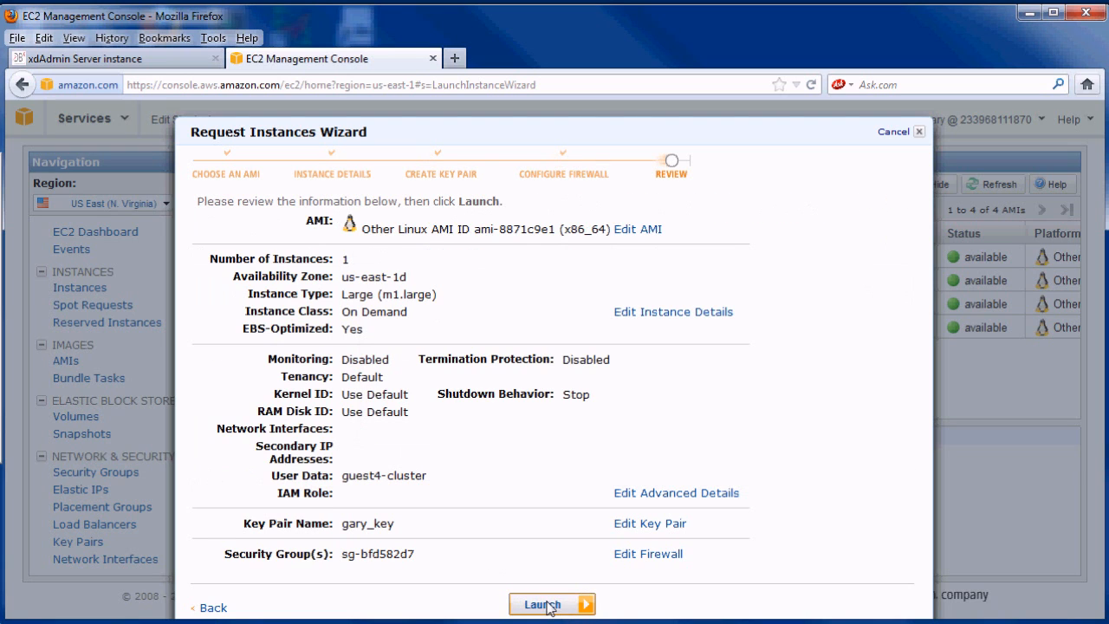
left_click(546, 605)
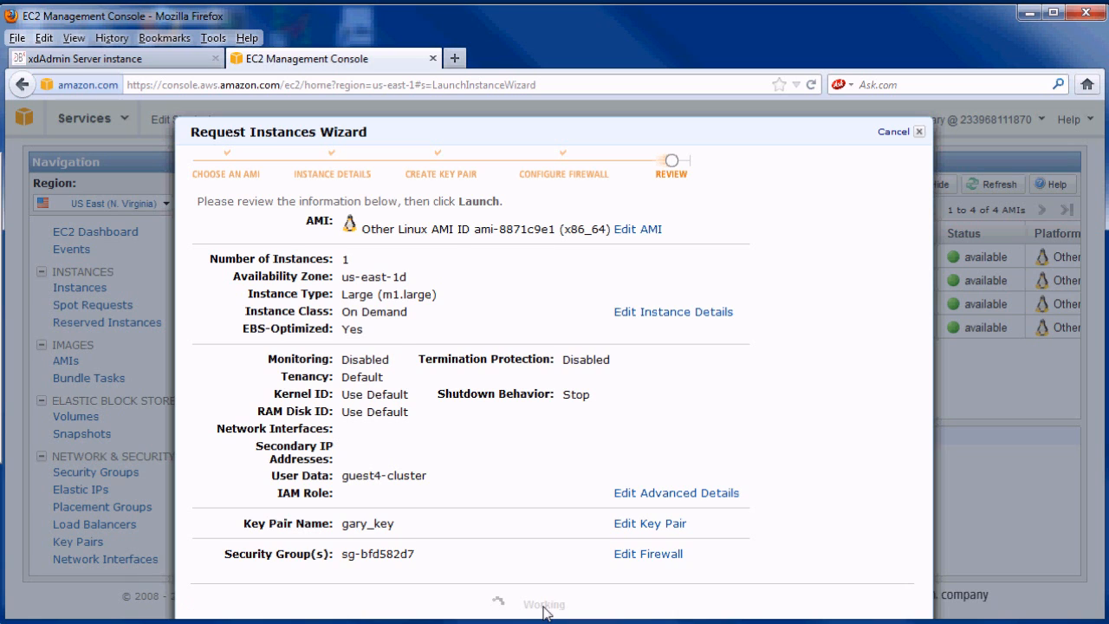
- Sort the Instances list by Name descending and select the pending guest4-head instance
left_click(547, 495)
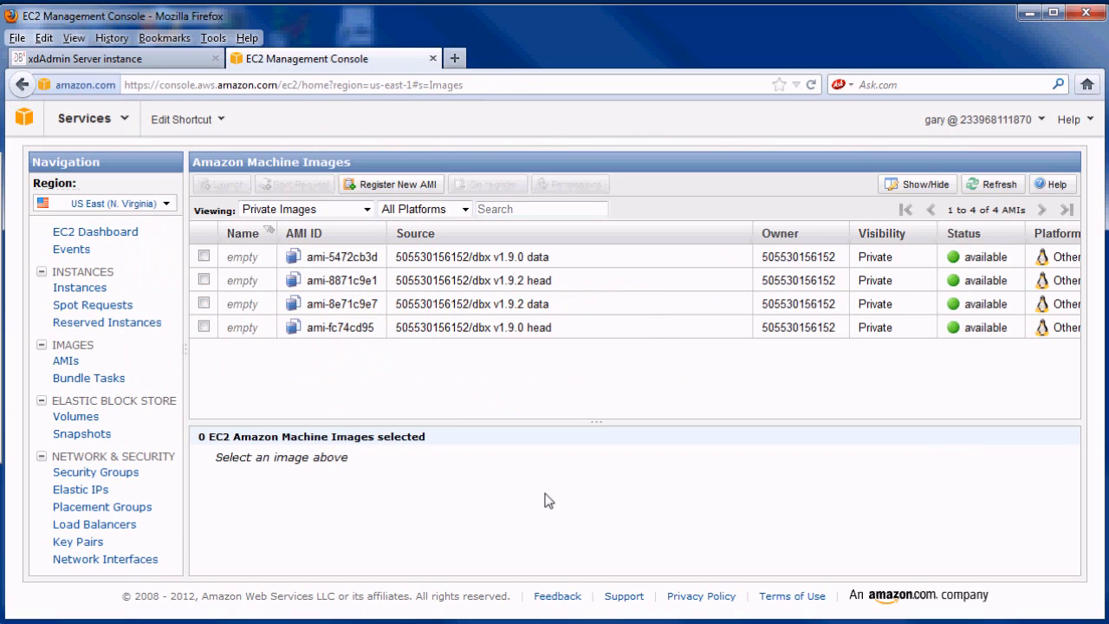
left_click(91, 288)
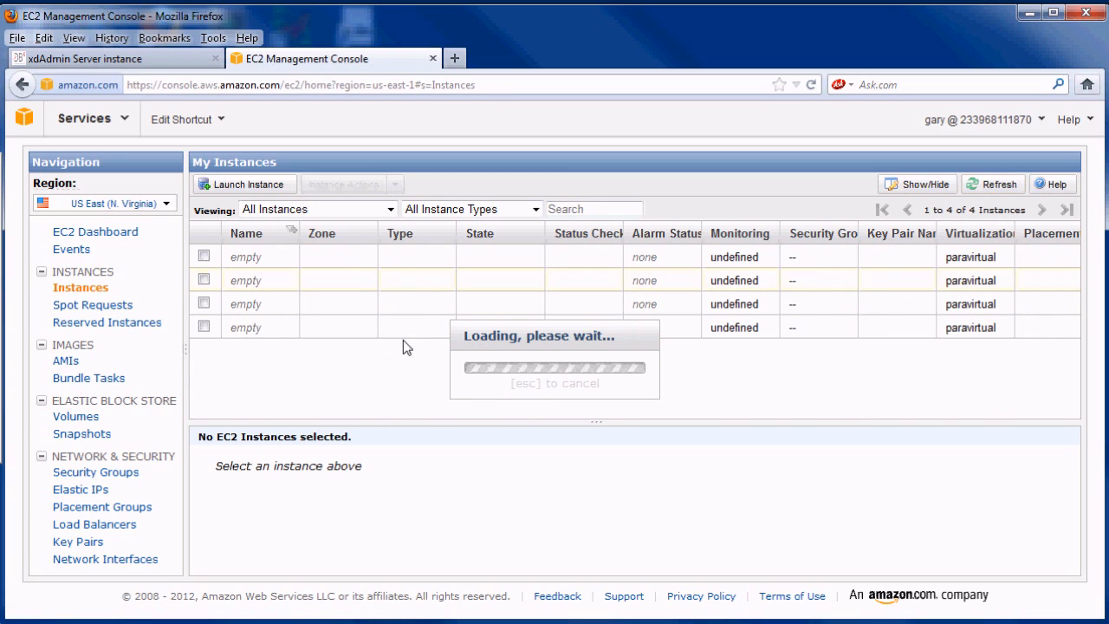
left_click(249, 239)
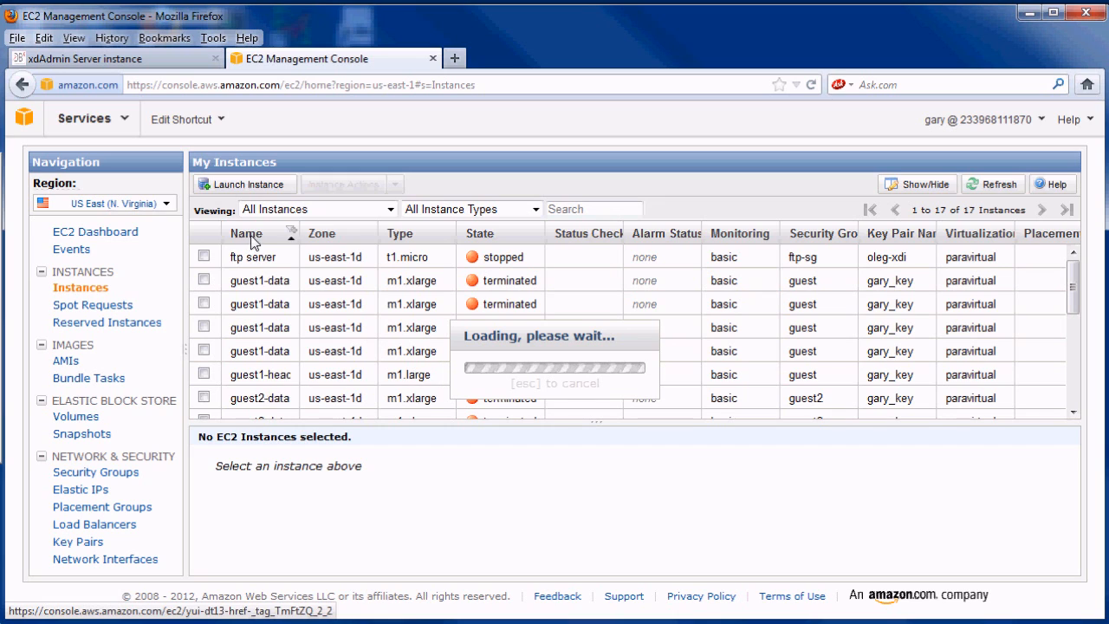
left_click(256, 239)
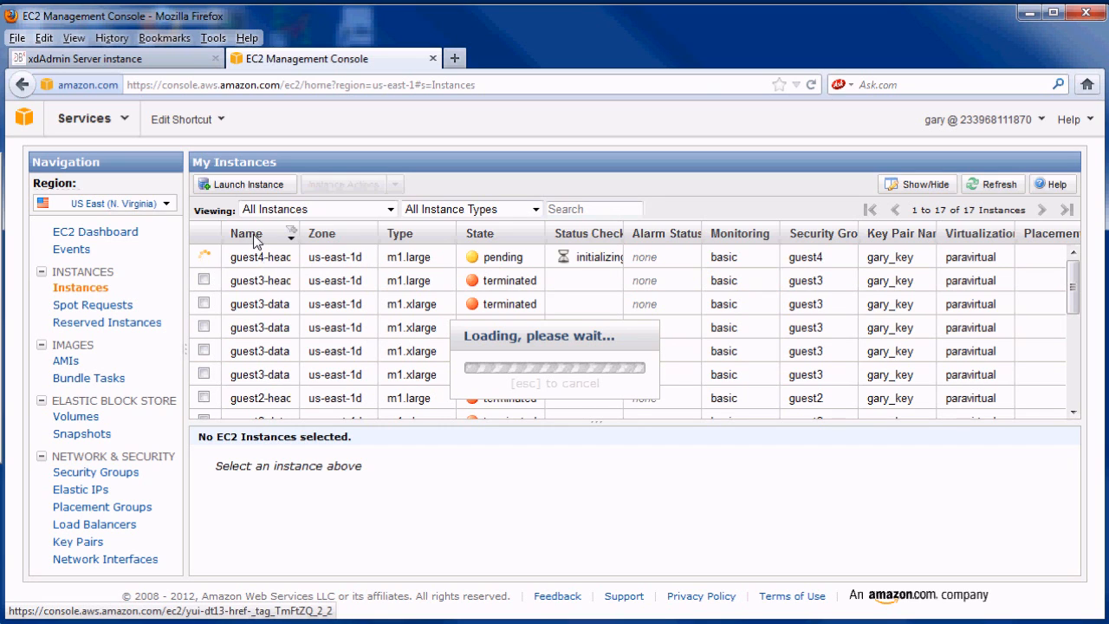
left_click(242, 260)
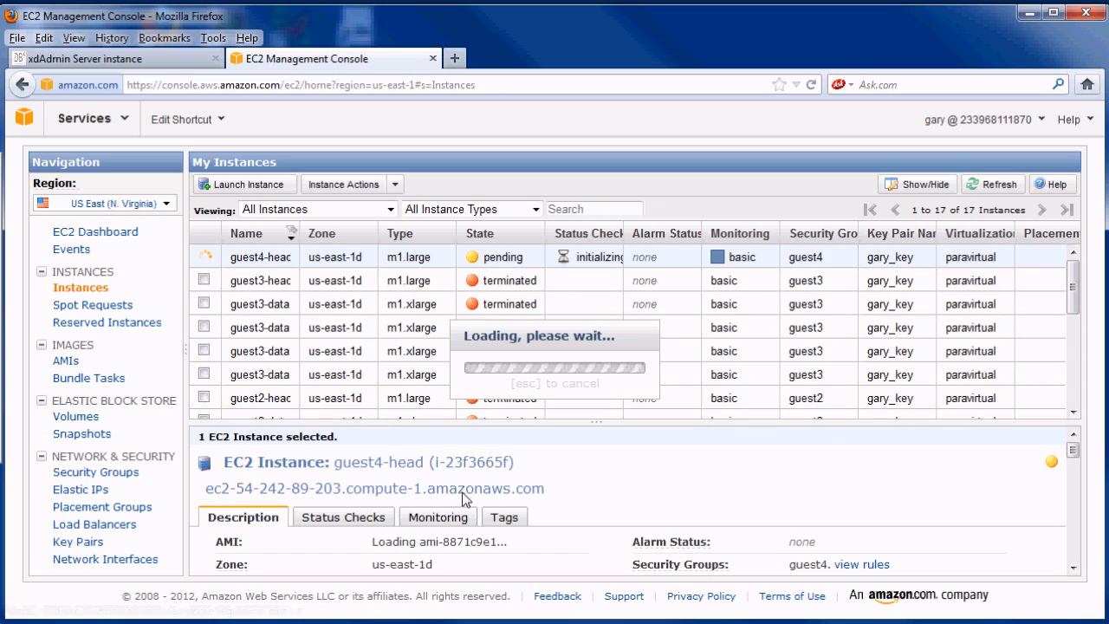
- Copy guest4-head's public DNS hostname
left_click_drag(546, 490, 208, 497)
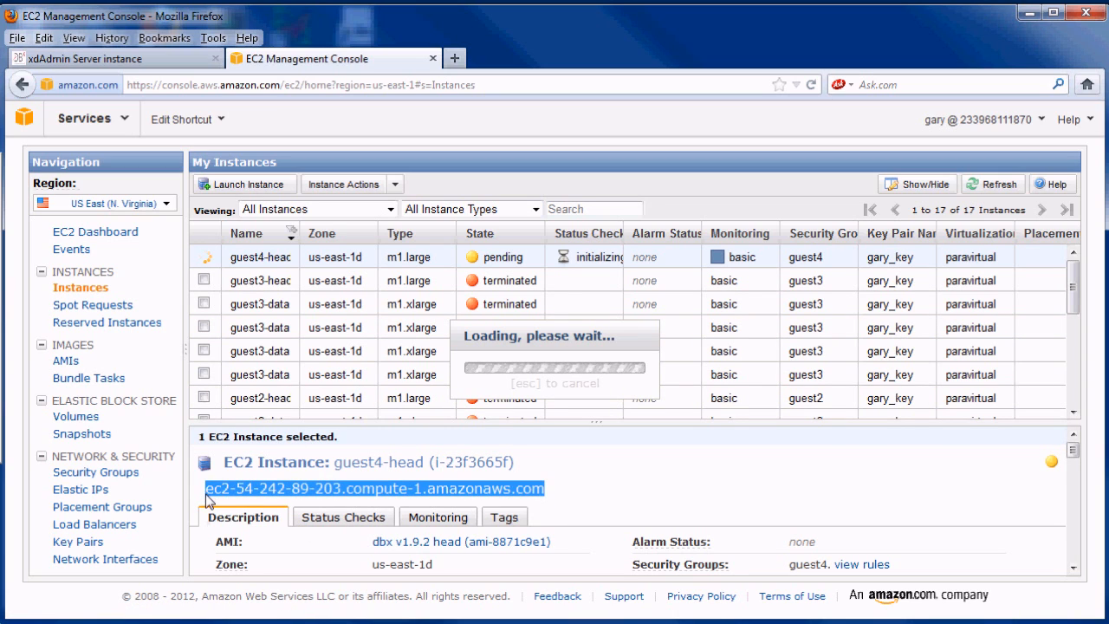
right_click(211, 493)
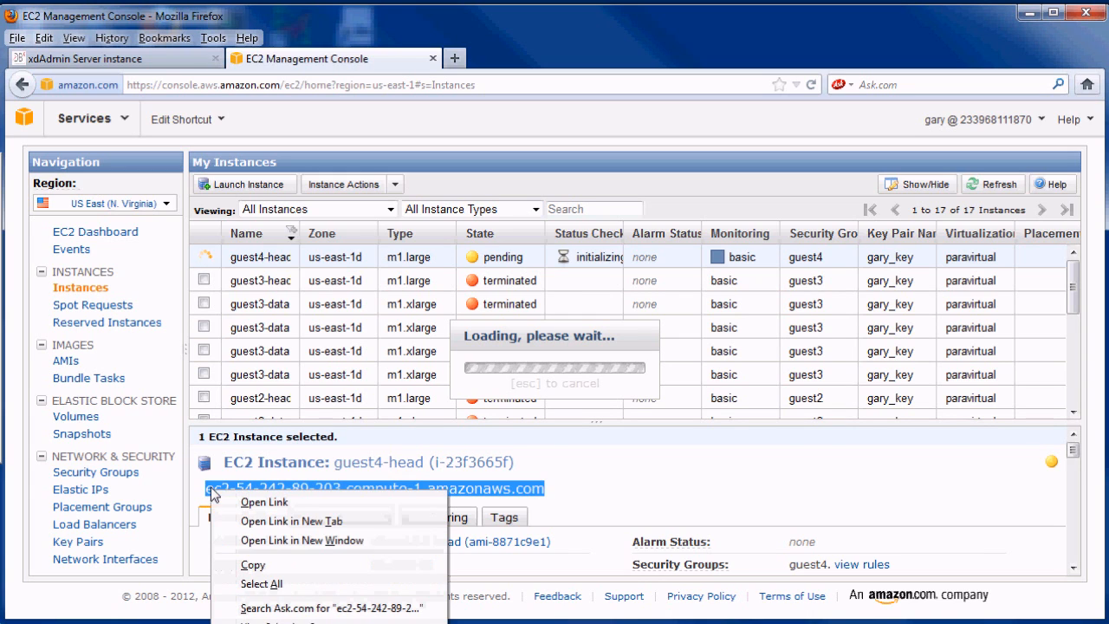
left_click(255, 564)
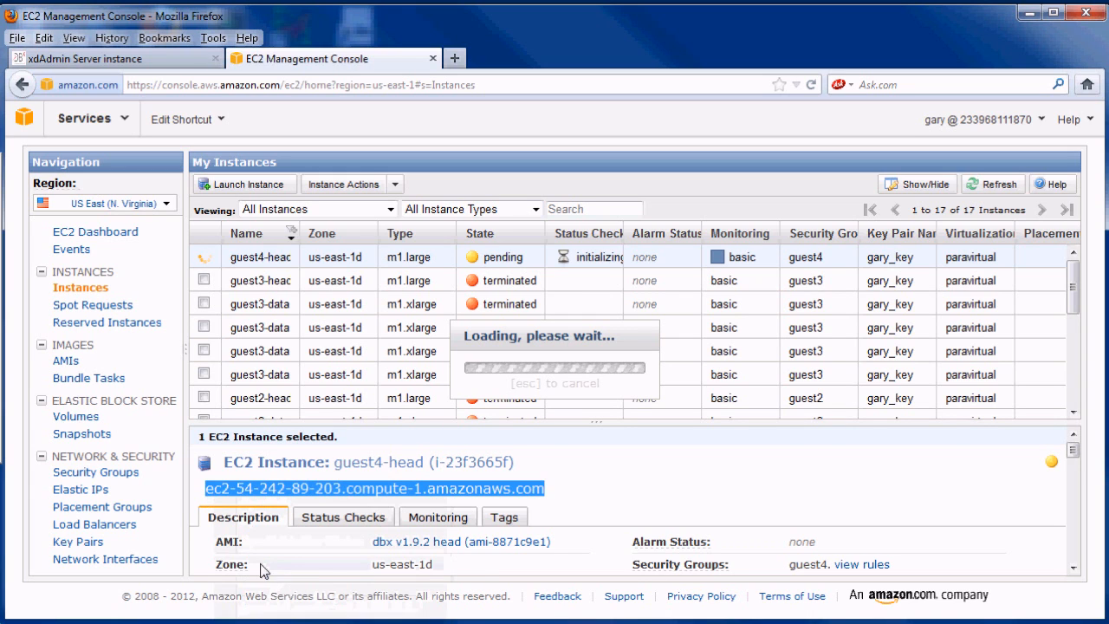
- Launch four m1.xlarge instances of the dbx v1.9.2 data image in us-east-1d
left_click(66, 363)
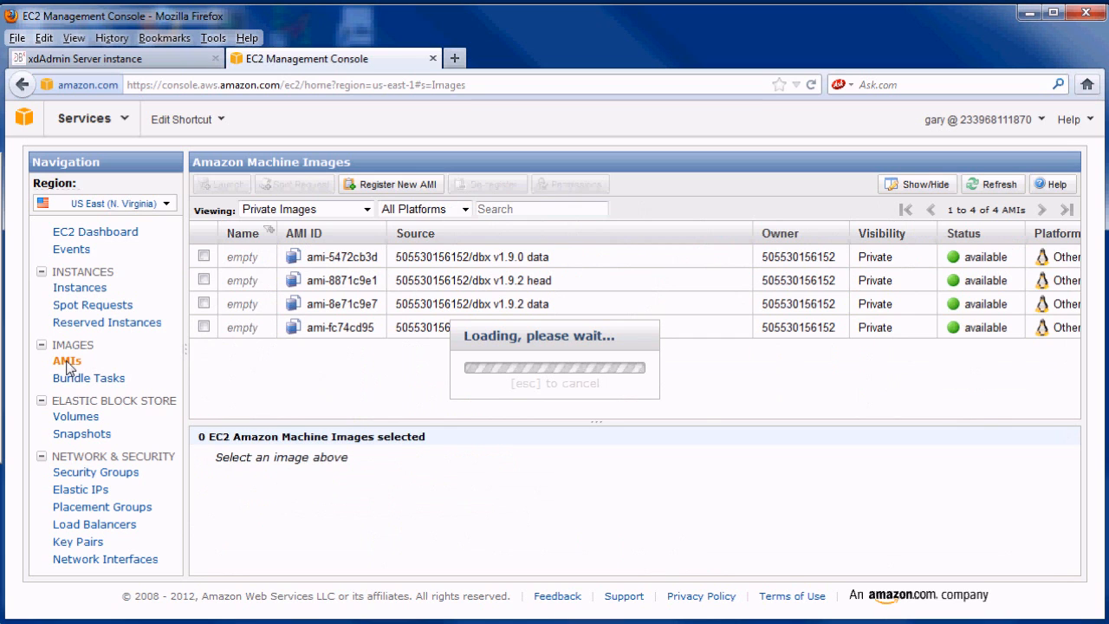
left_click(203, 303)
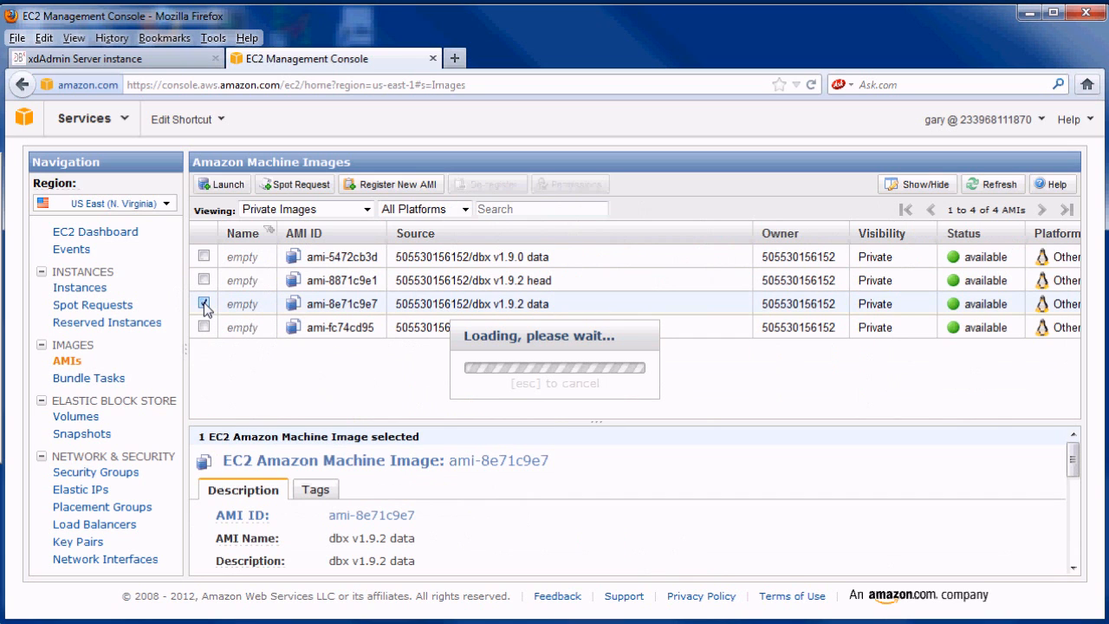
left_click(222, 185)
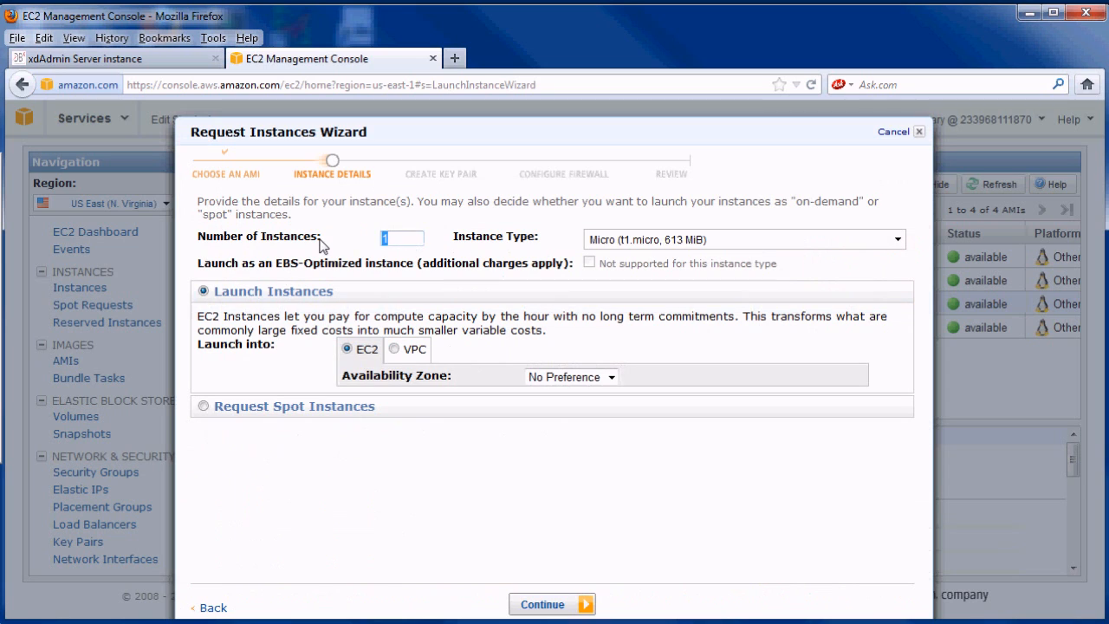
type("4")
left_click(897, 241)
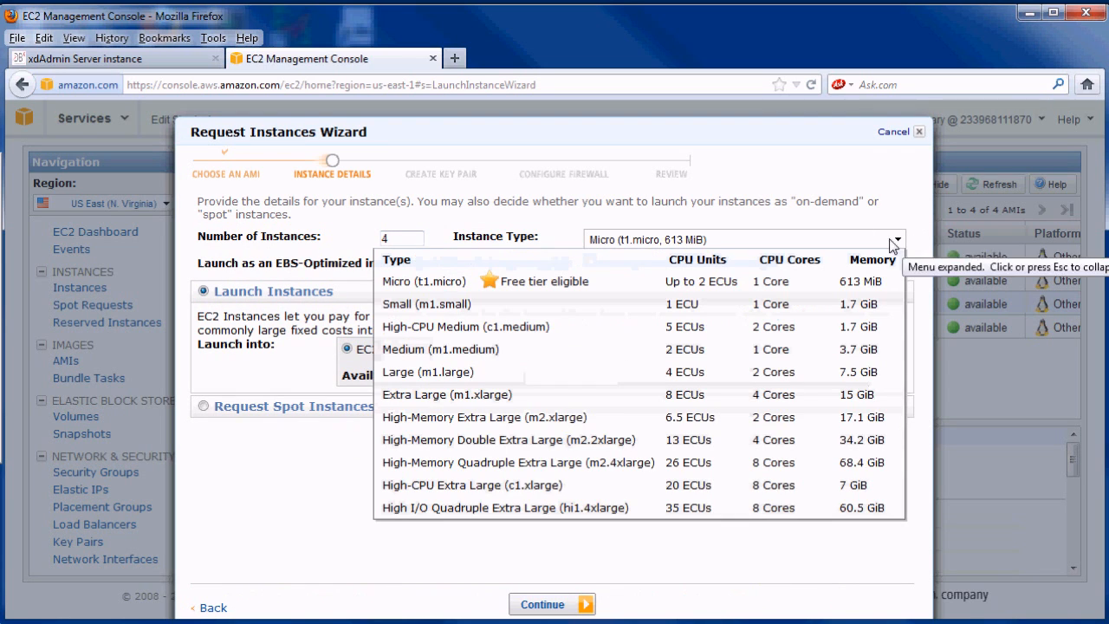
left_click(445, 395)
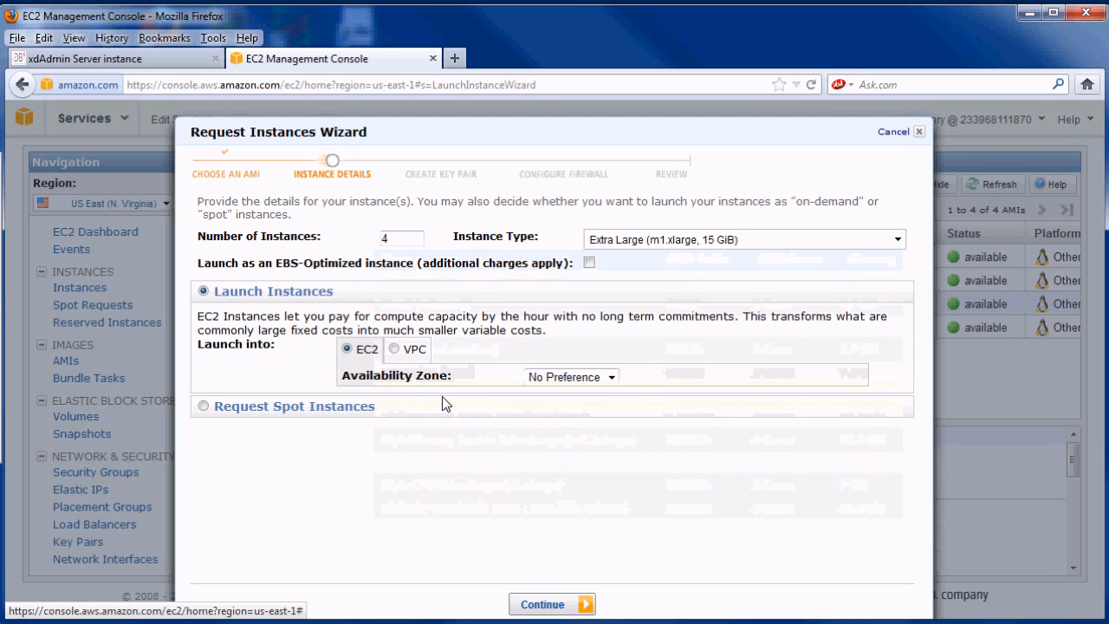
left_click(610, 377)
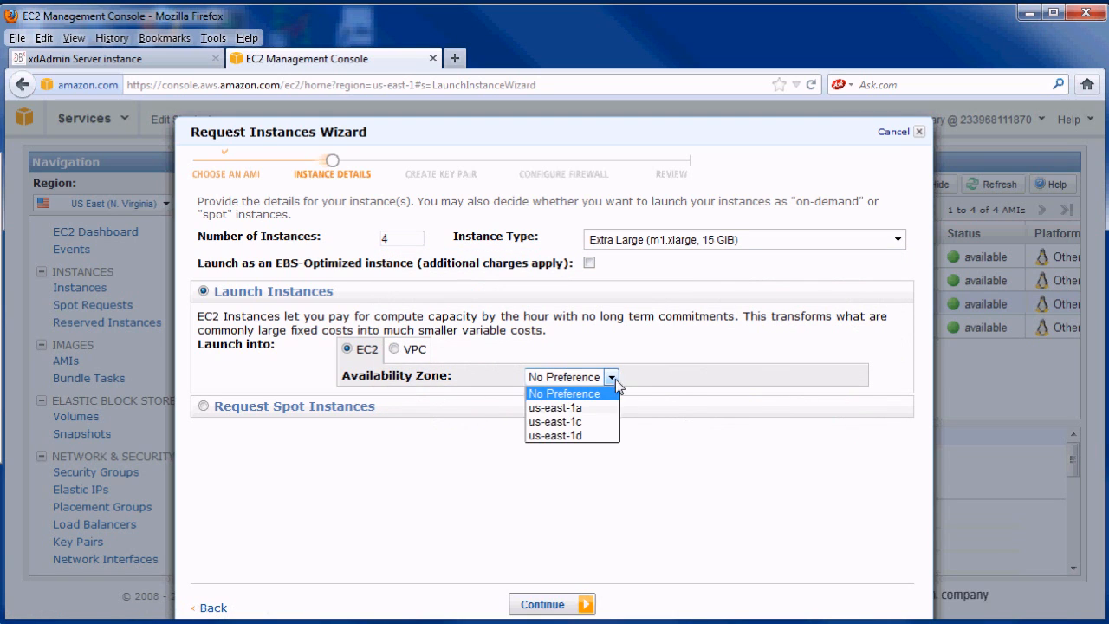
left_click(580, 435)
left_click(544, 605)
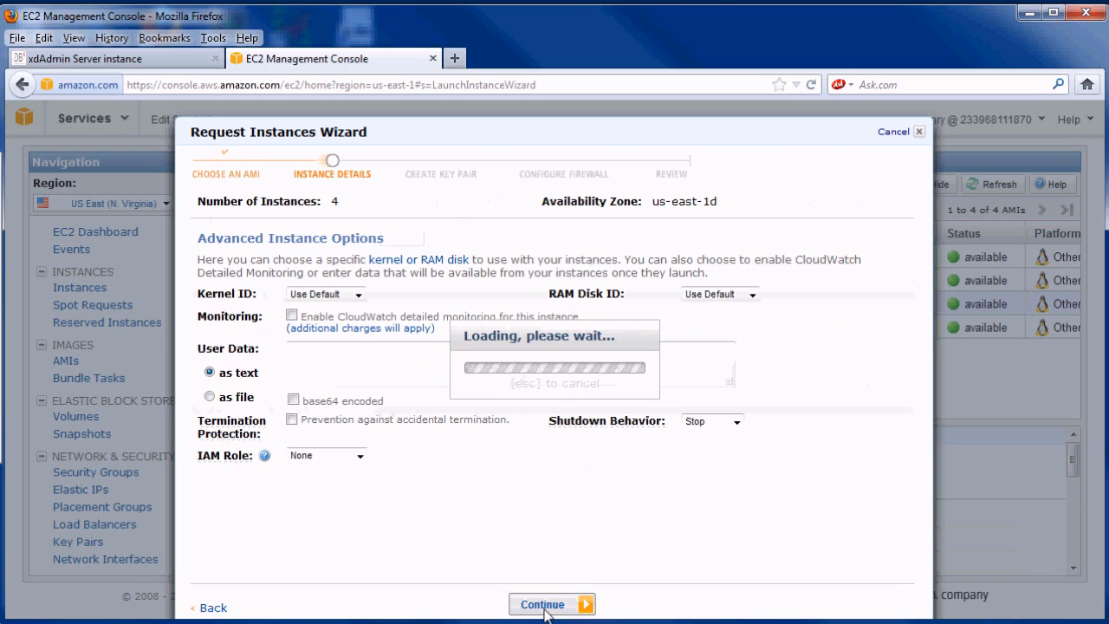
- Set user data to guest4-cluster plus the pasted head hostname
left_click(377, 348)
type("guest4")
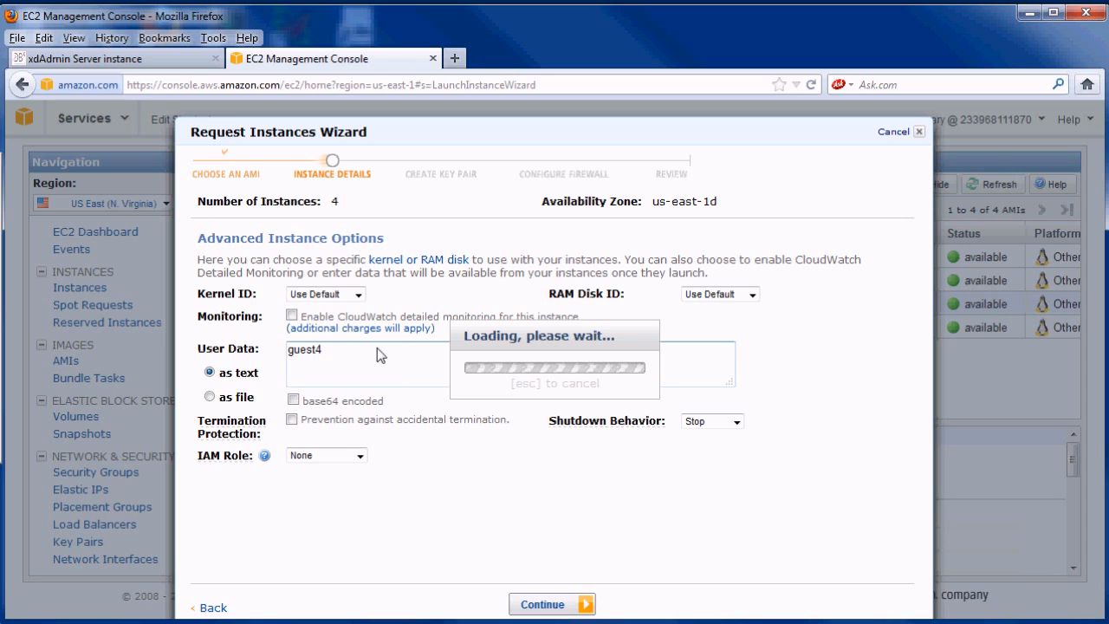
type("-cluster")
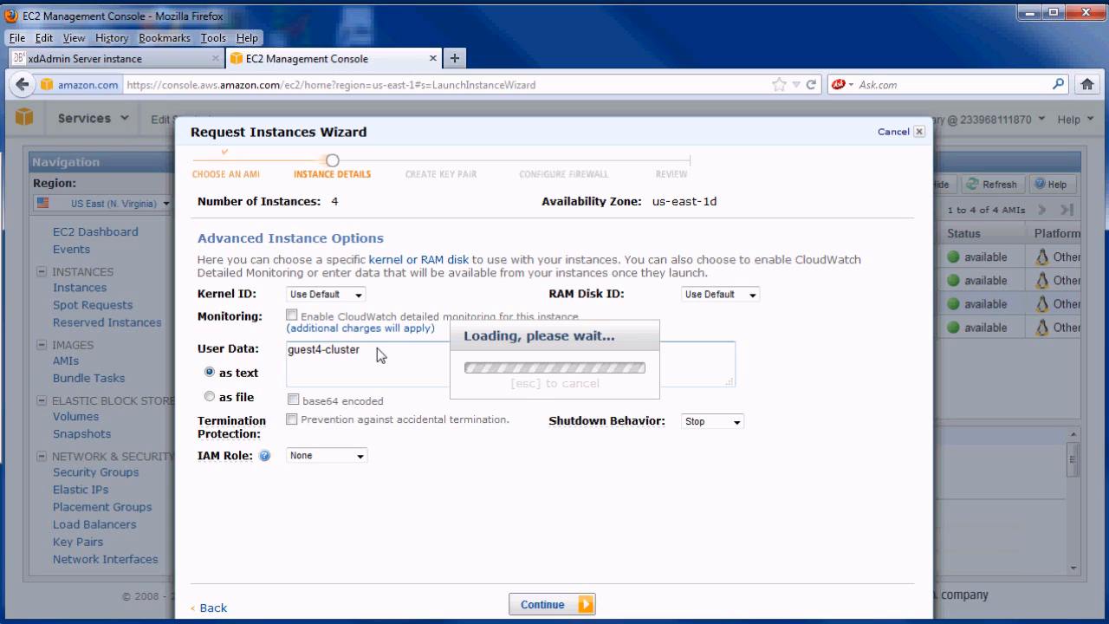
right_click(312, 367)
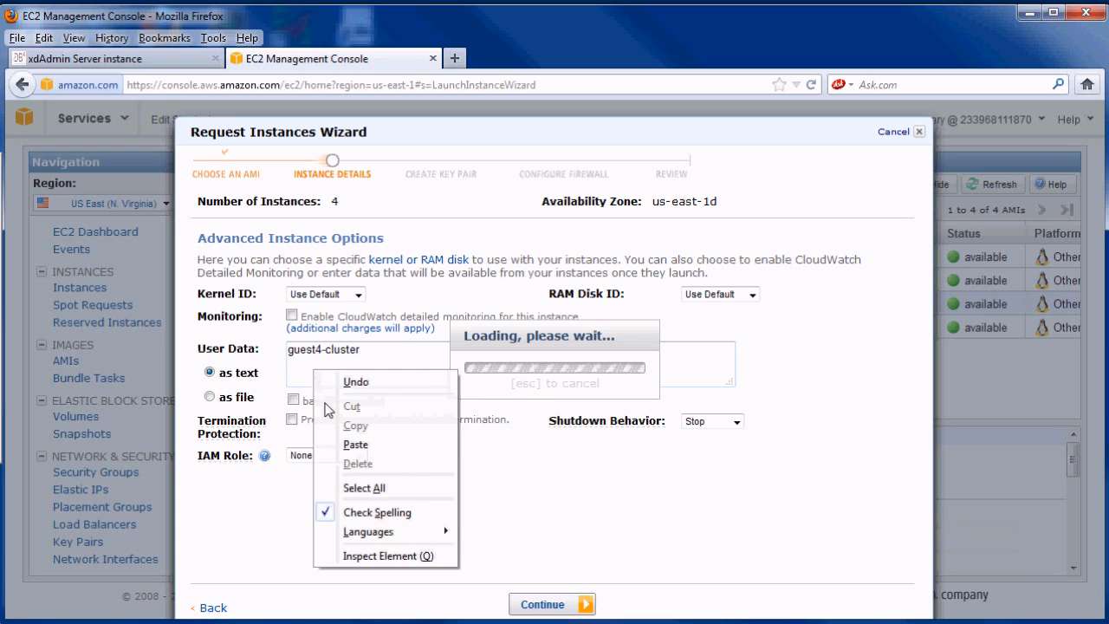
left_click(369, 447)
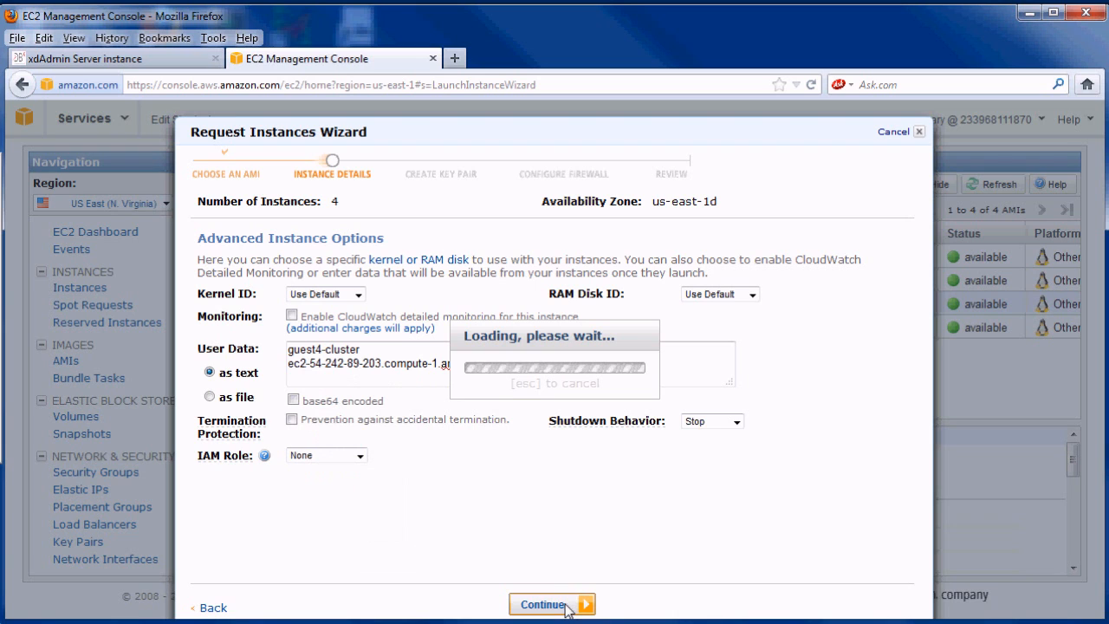
left_click(567, 606)
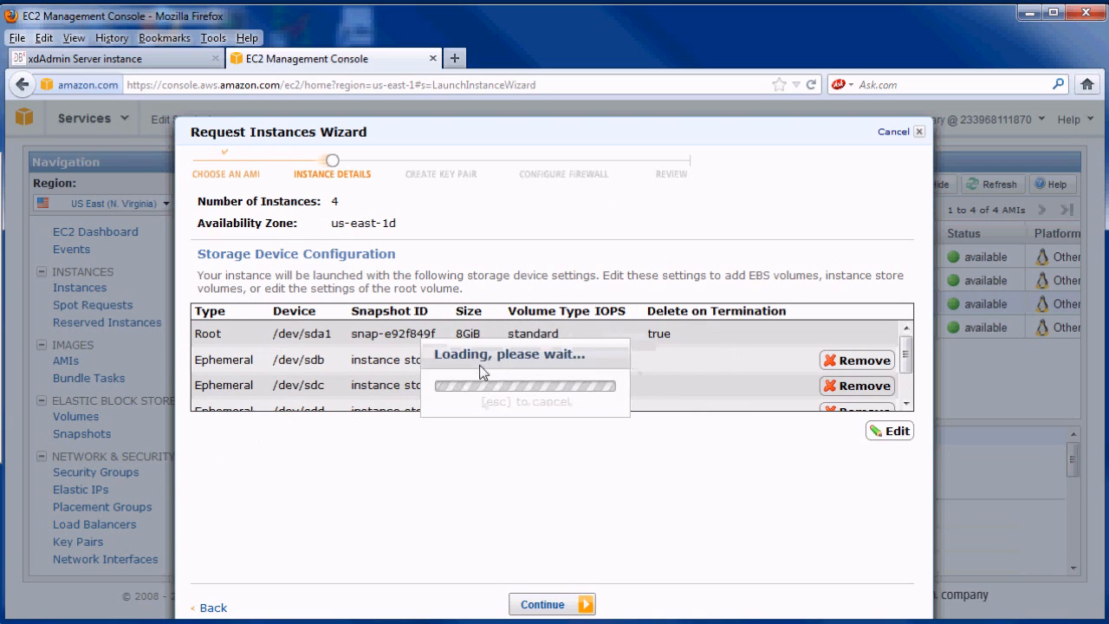
- Add a 10 GiB EBS volume to the four data instances
left_click(895, 431)
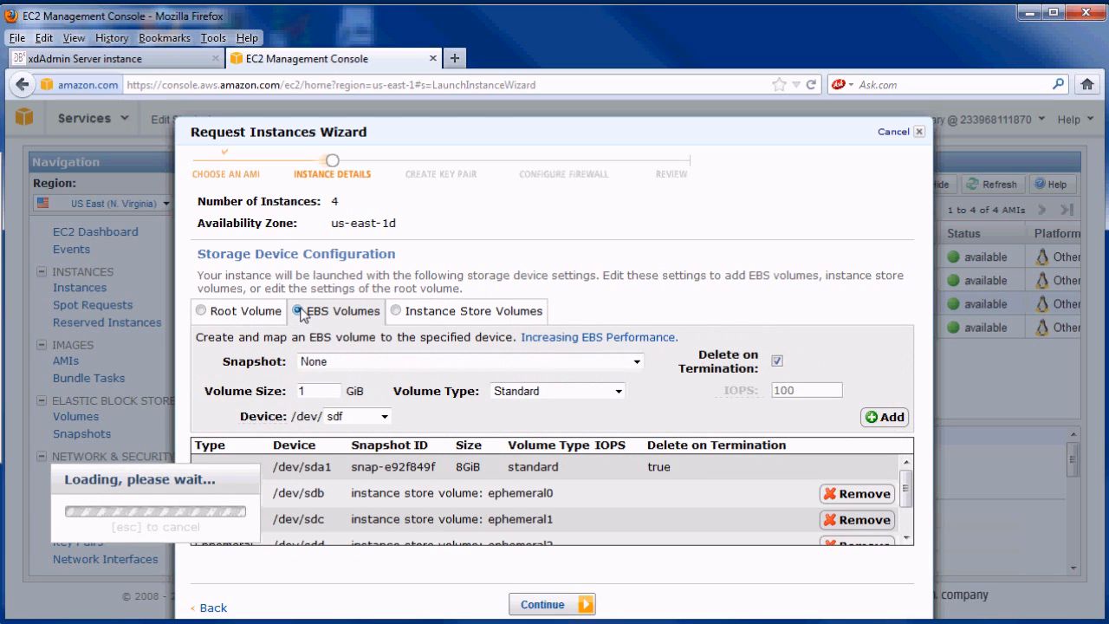
left_click(331, 391)
type("10")
left_click(888, 420)
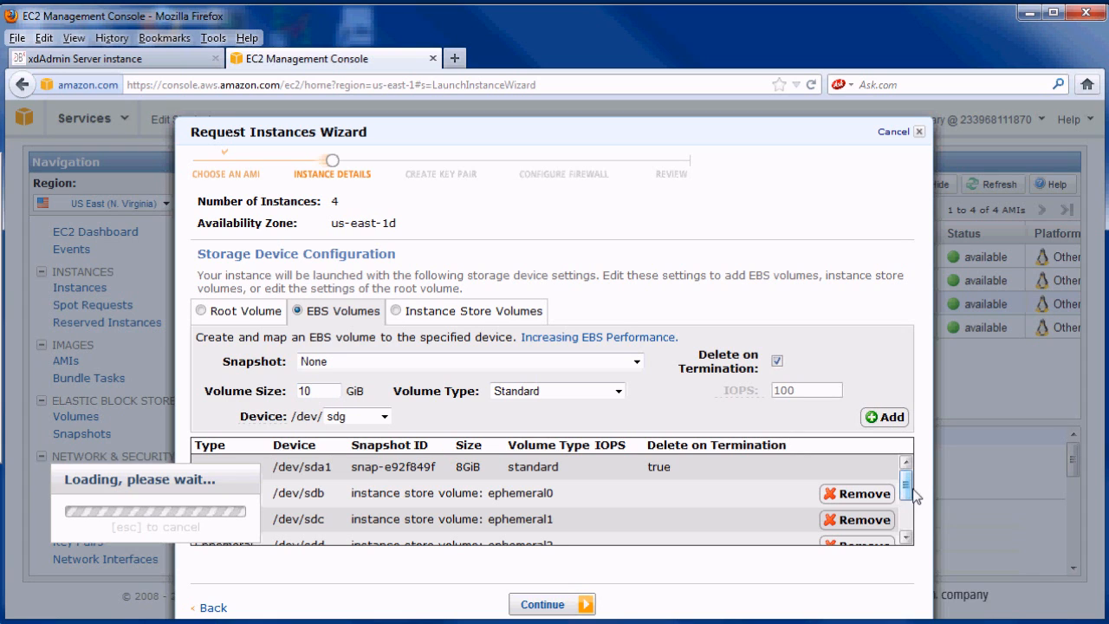
left_click_drag(906, 481, 907, 524)
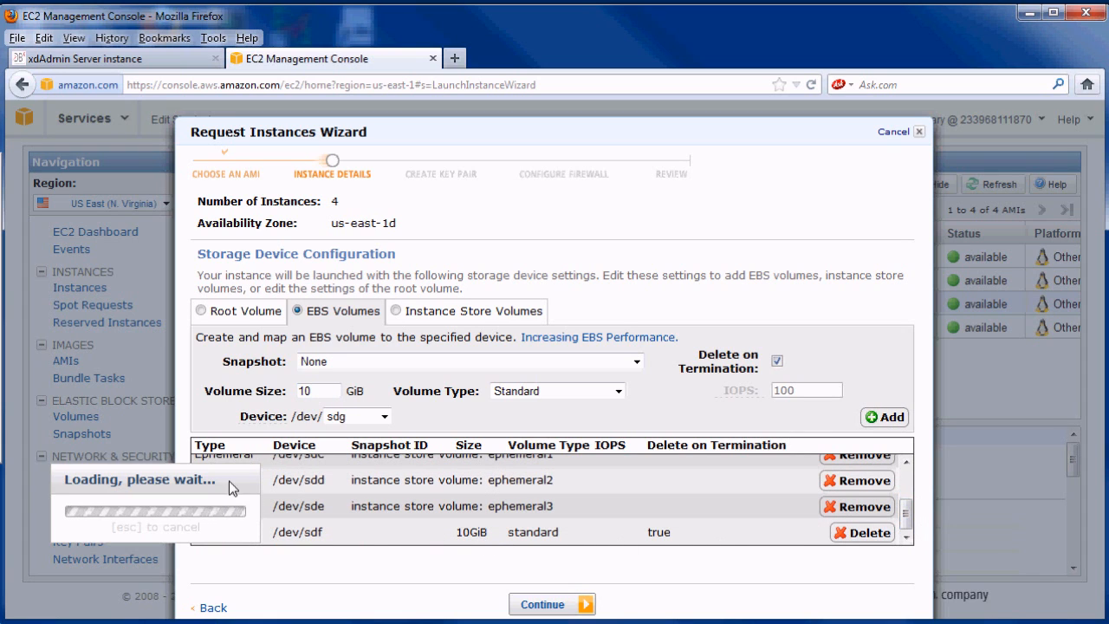
left_click_drag(229, 481, 191, 418)
left_click(546, 606)
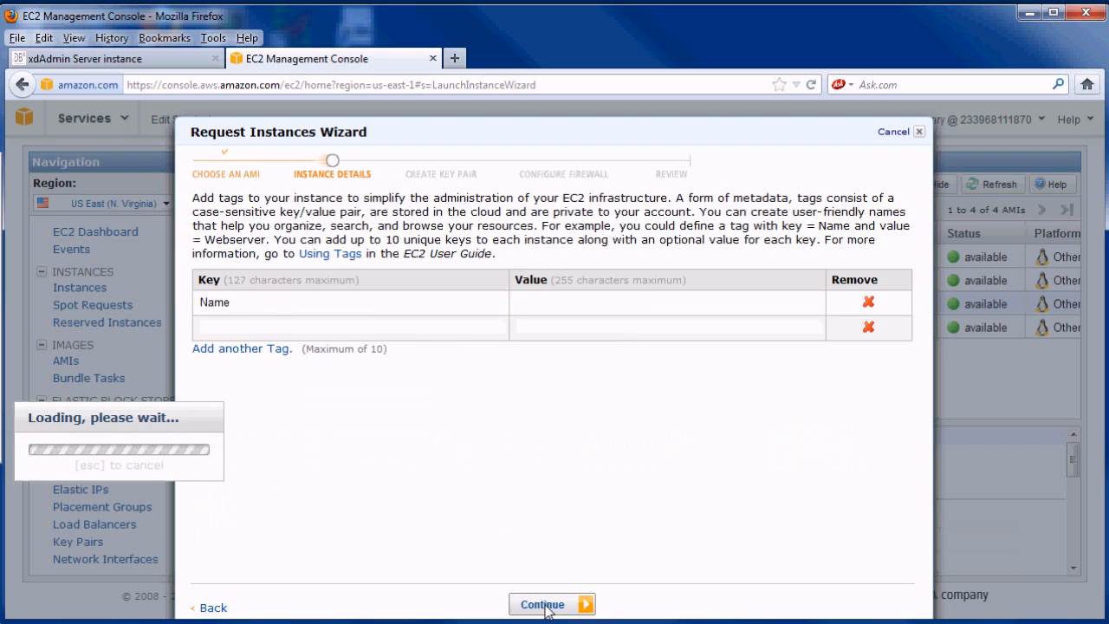
- Tag them Name=guest4-data, keep the key pair, use security group guest4, and launch
left_click(546, 305)
type("g")
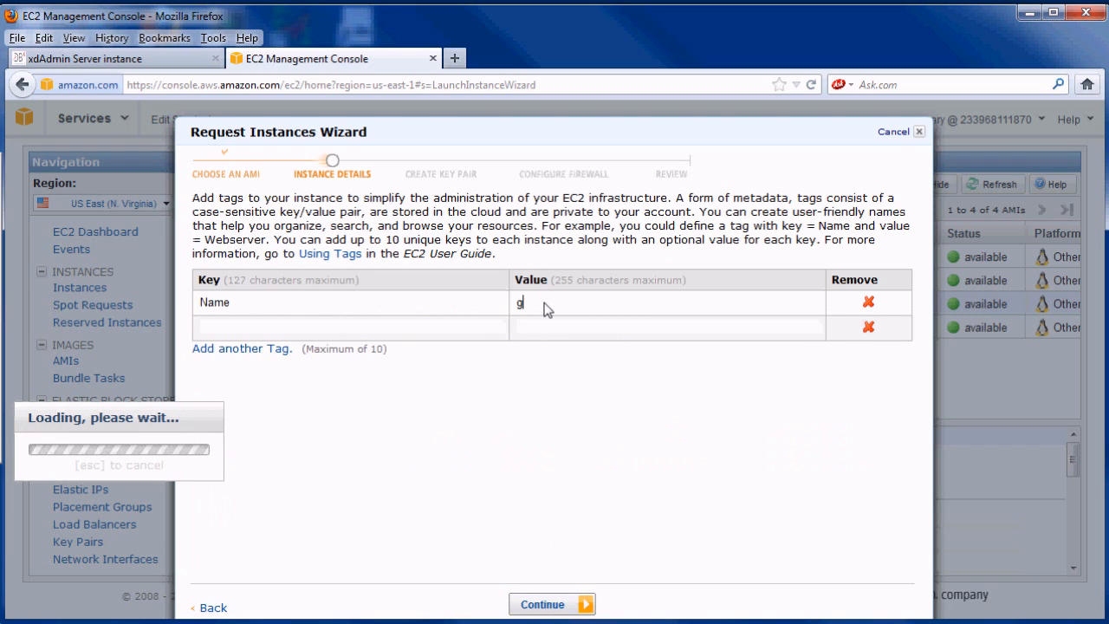
type("uest4-data")
left_click(546, 606)
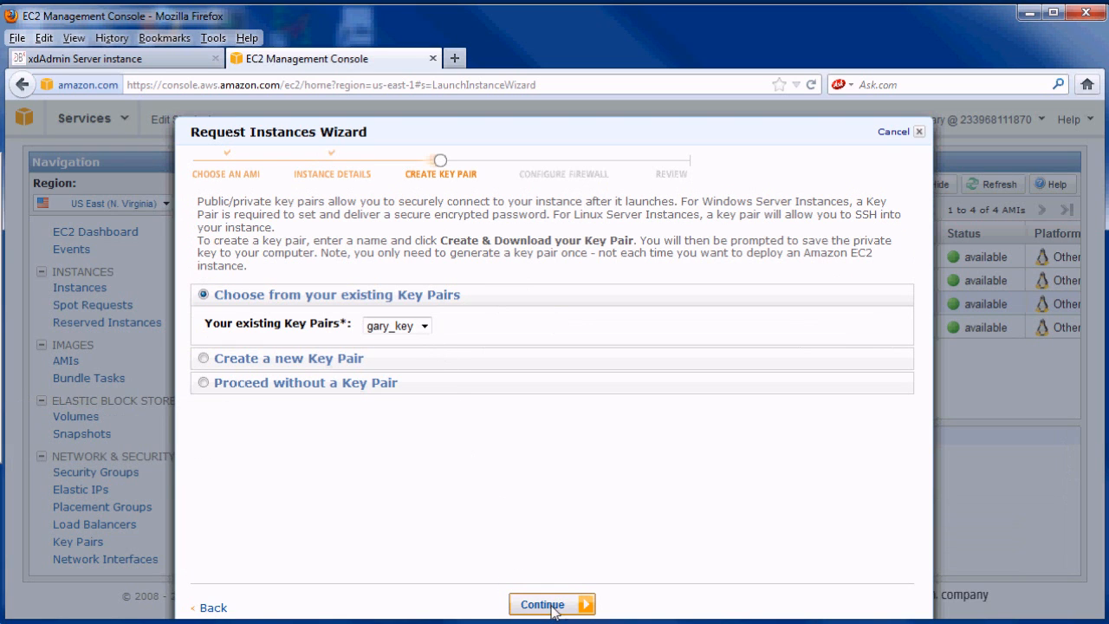
left_click(518, 604)
left_click(285, 324)
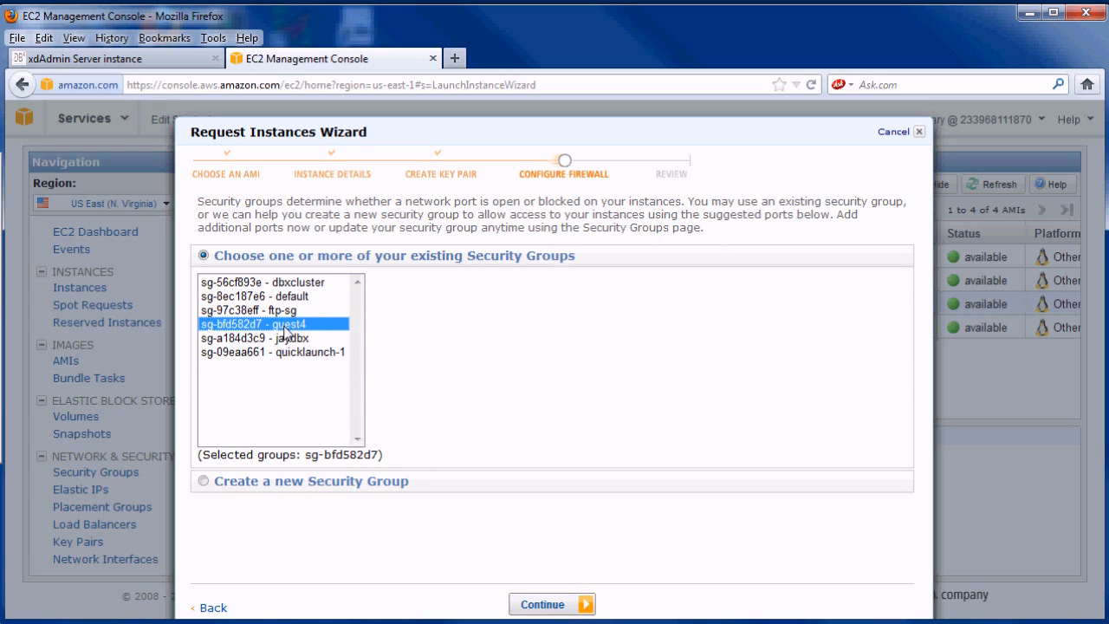
left_click(553, 604)
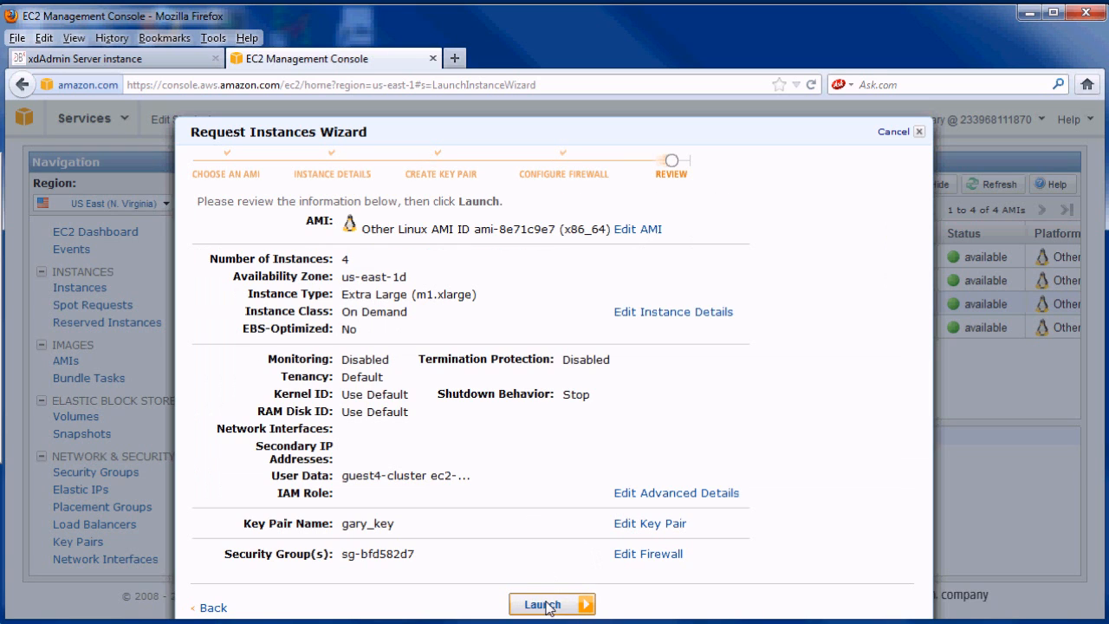
left_click(546, 606)
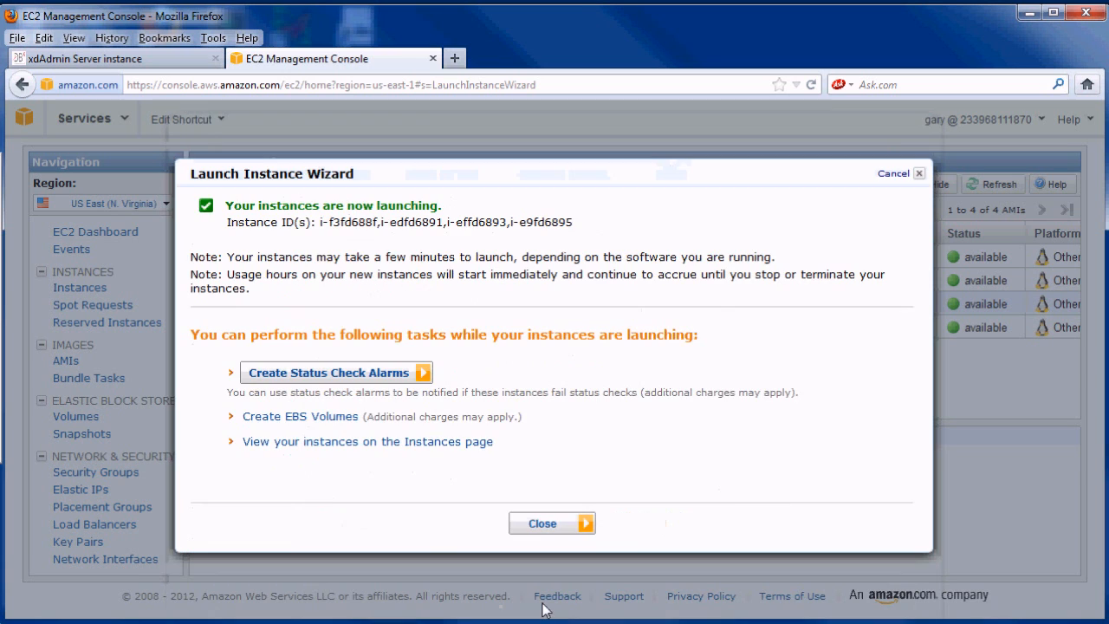
- Sort the Instances list by Name descending so the guest4 instances appear first
left_click(542, 524)
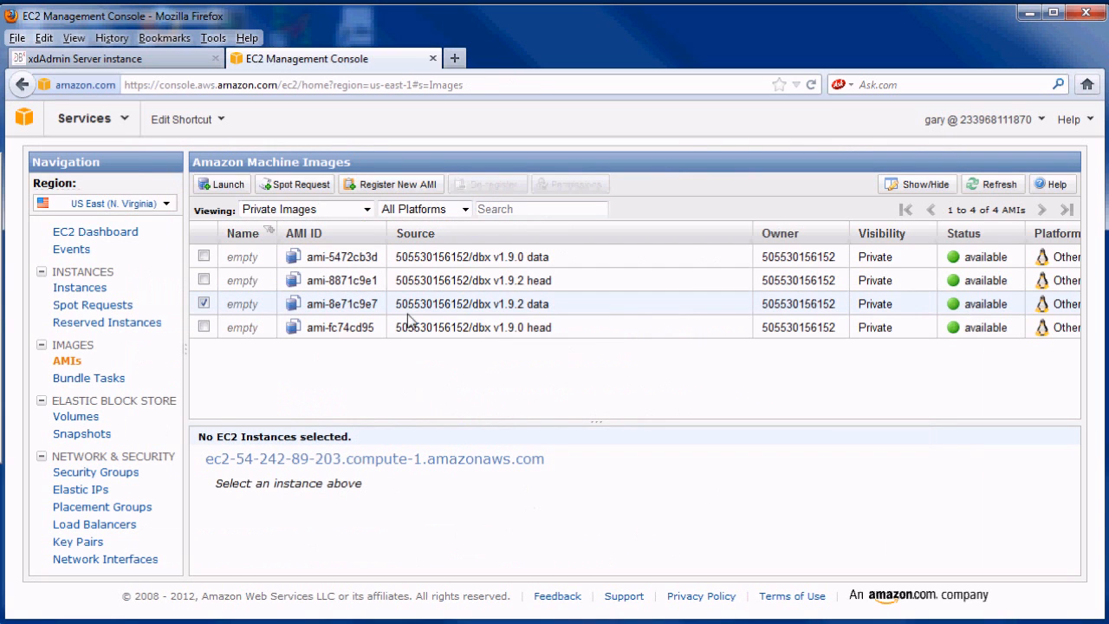
left_click(79, 291)
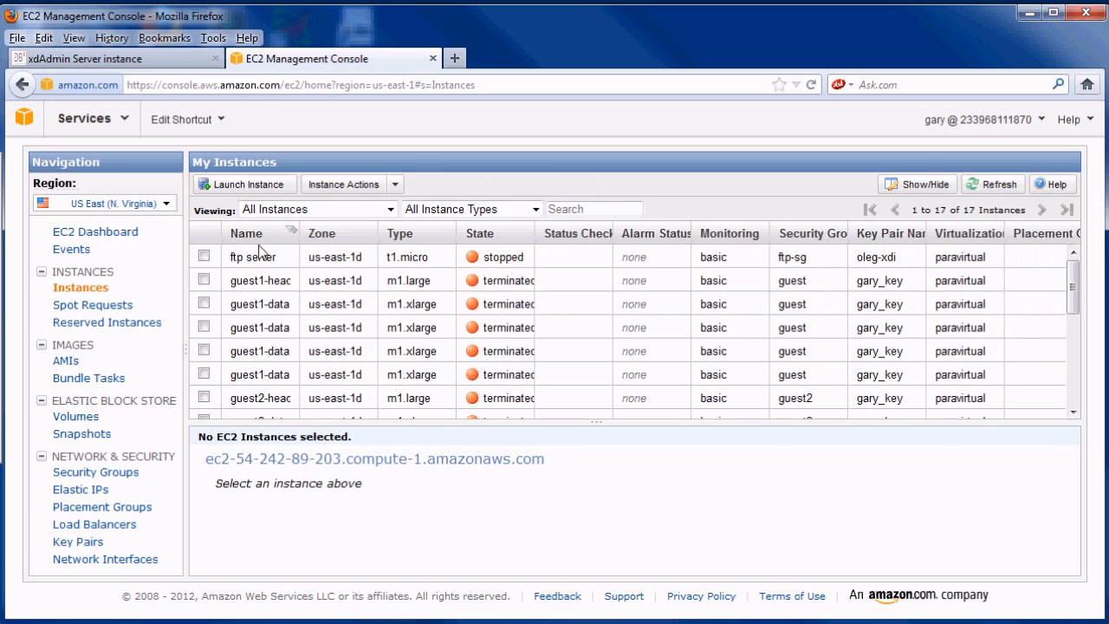
left_click(256, 235)
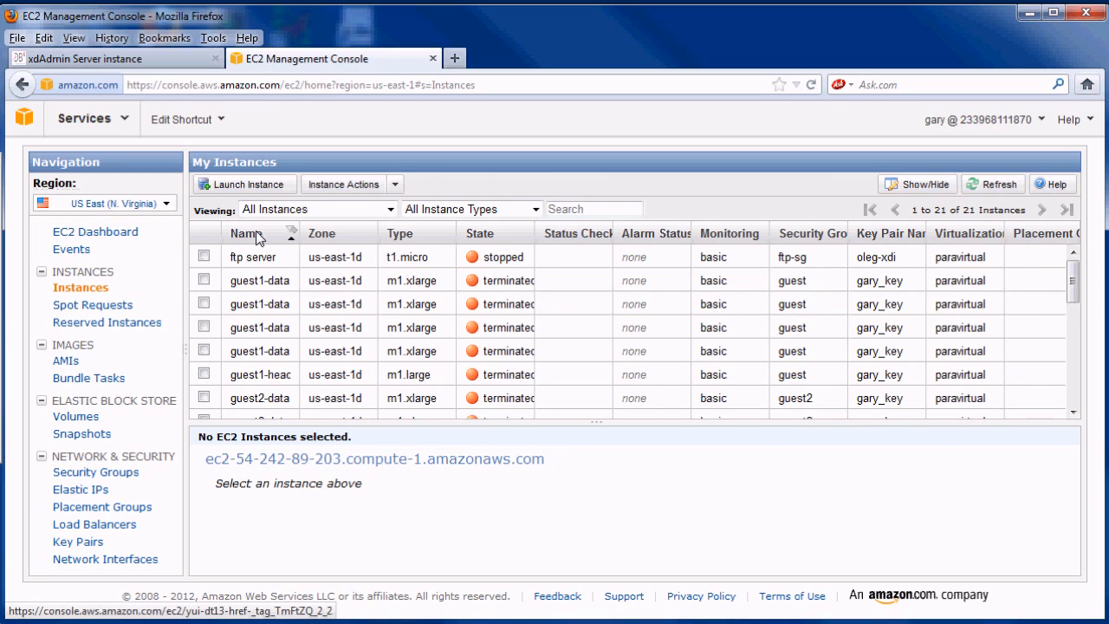
left_click(258, 236)
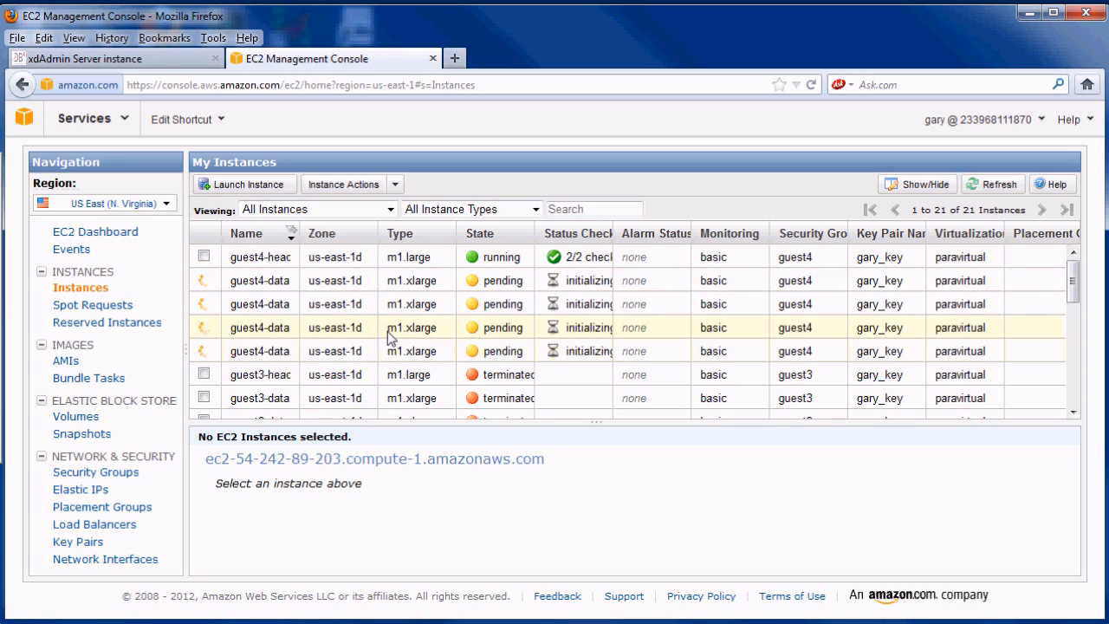
mouse_move(575, 262)
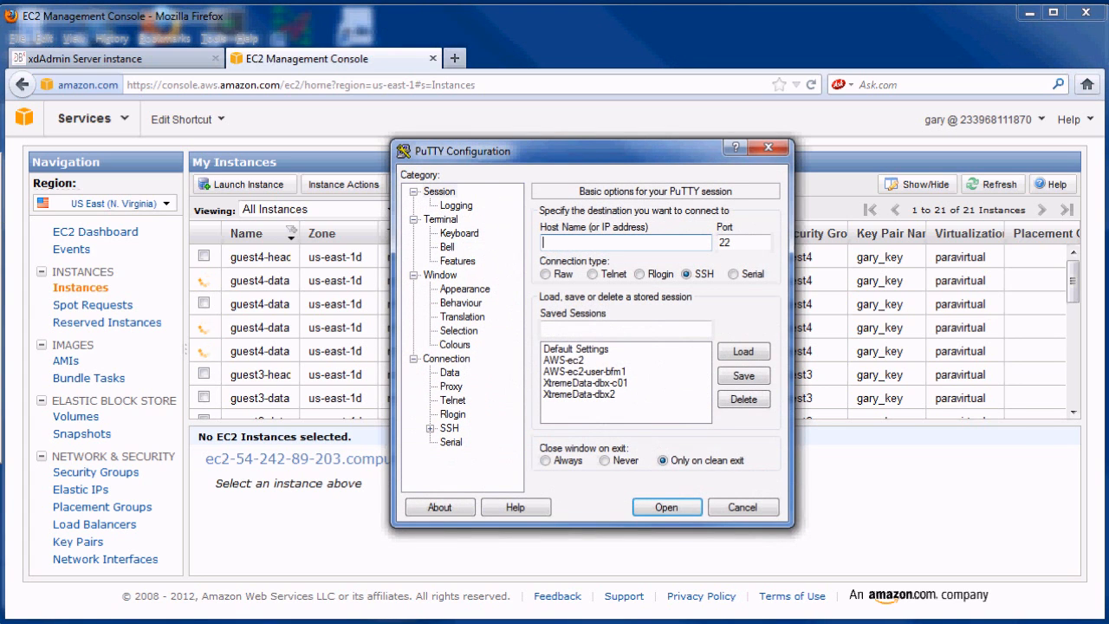
- Load the AWS-ec2 PuTTY session, connect to the head's hostname, and log in with the key passphrase
left_click(559, 361)
left_click(739, 357)
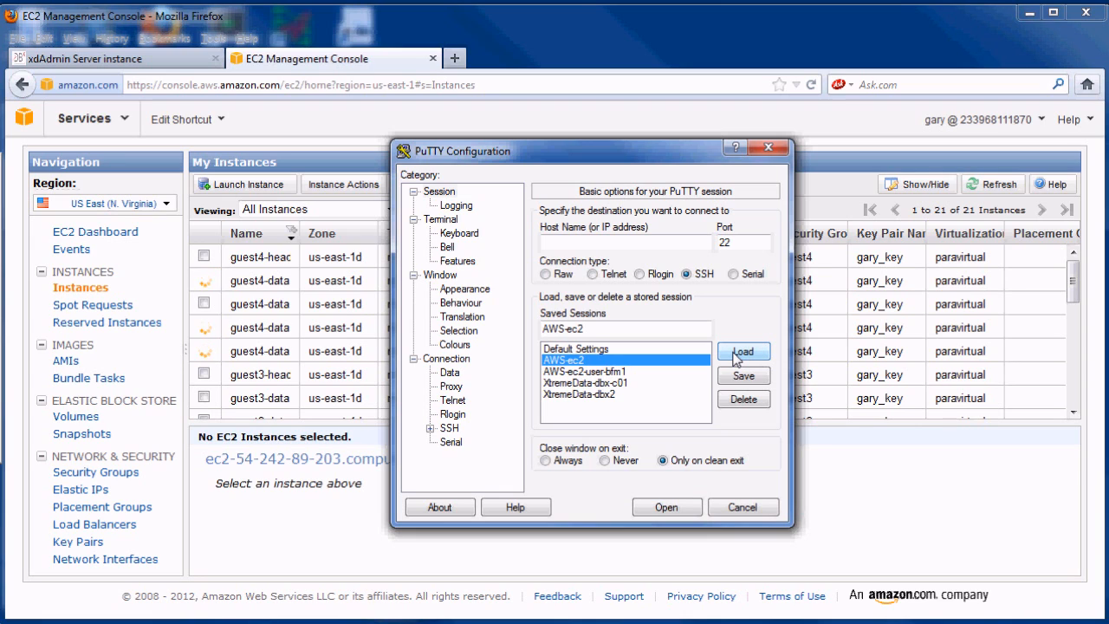
left_click(636, 242)
key("ctrl+v")
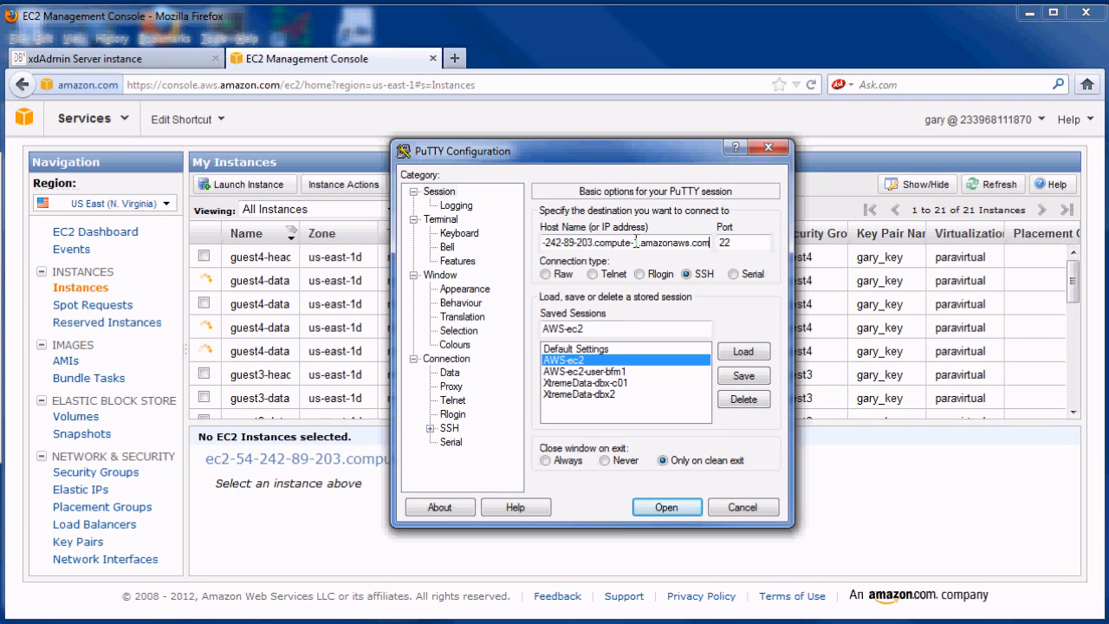
left_click(658, 509)
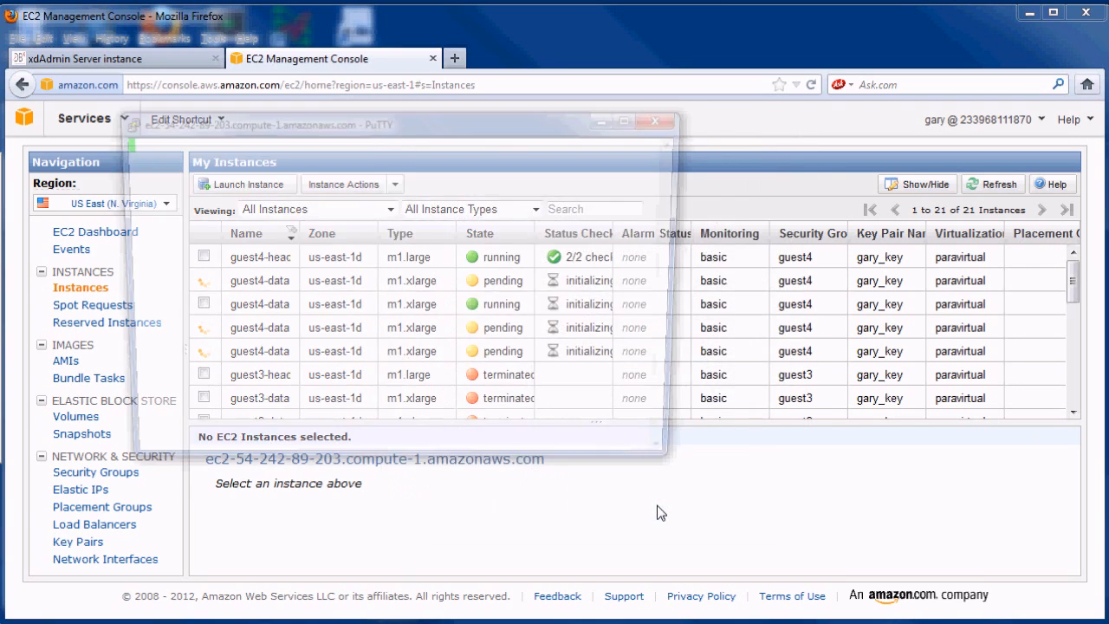
left_click(491, 441)
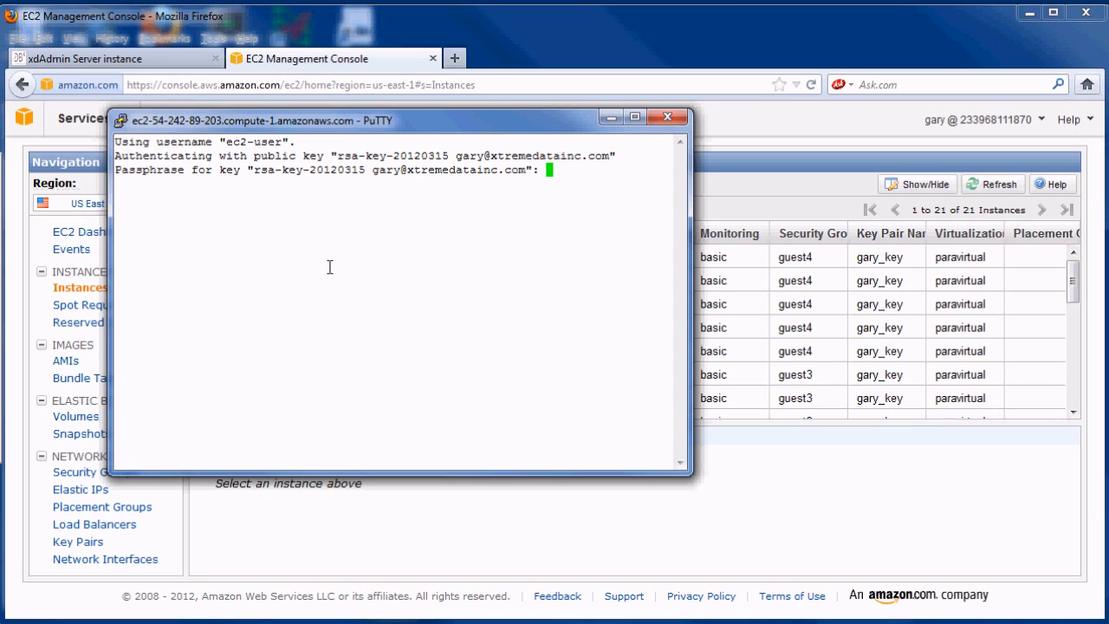
key("Return")
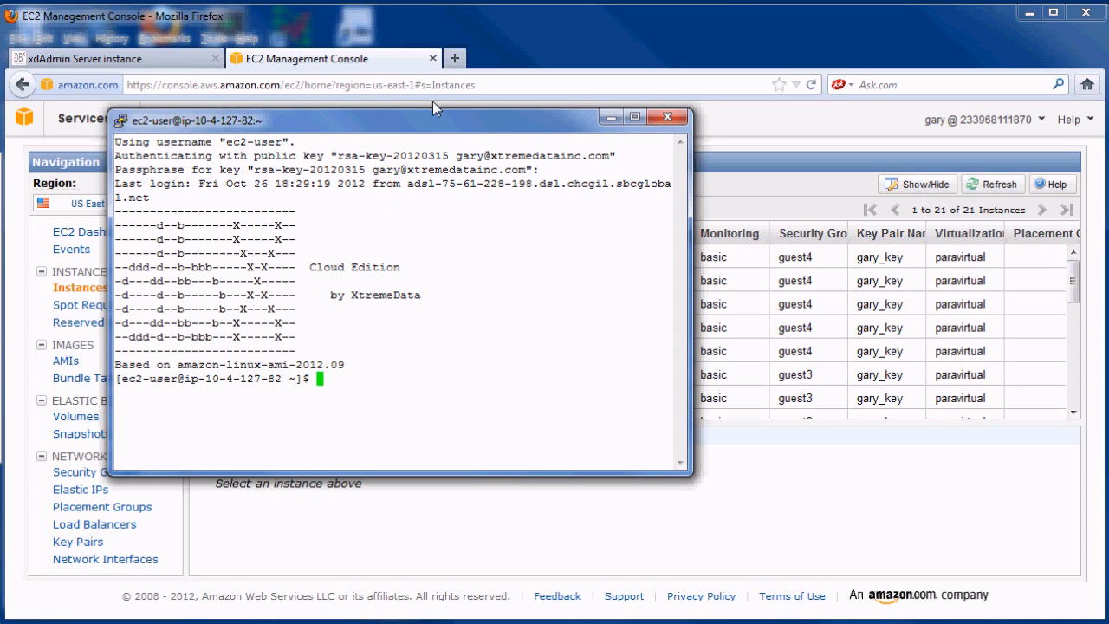
- Refresh the EC2 instance list until every guest4 instance shows 2/2 checks passed
left_click(531, 23)
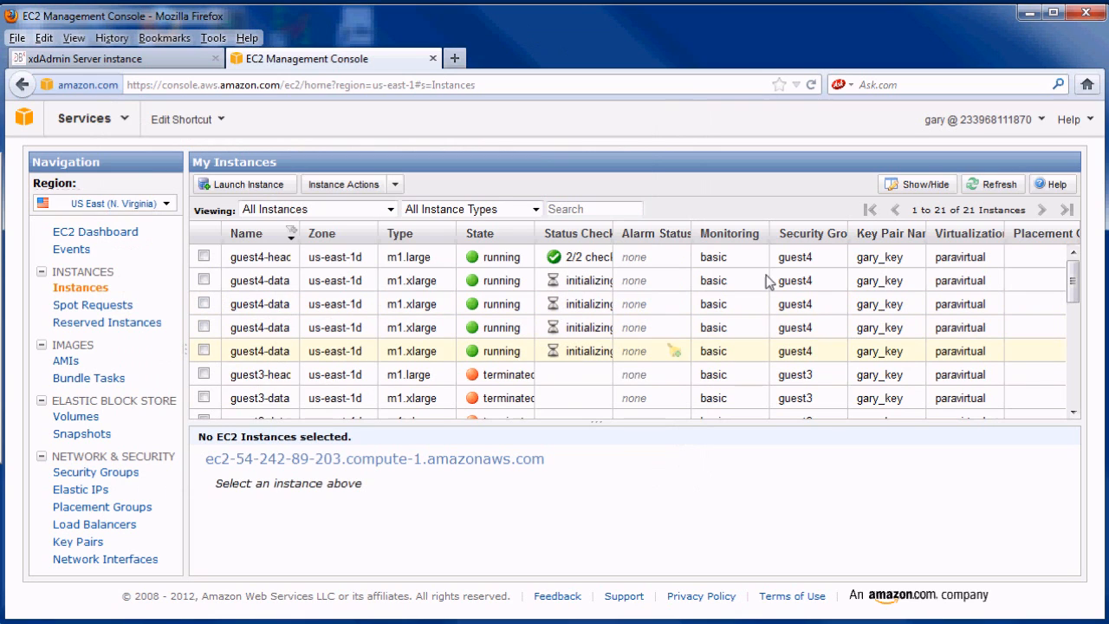
left_click(990, 186)
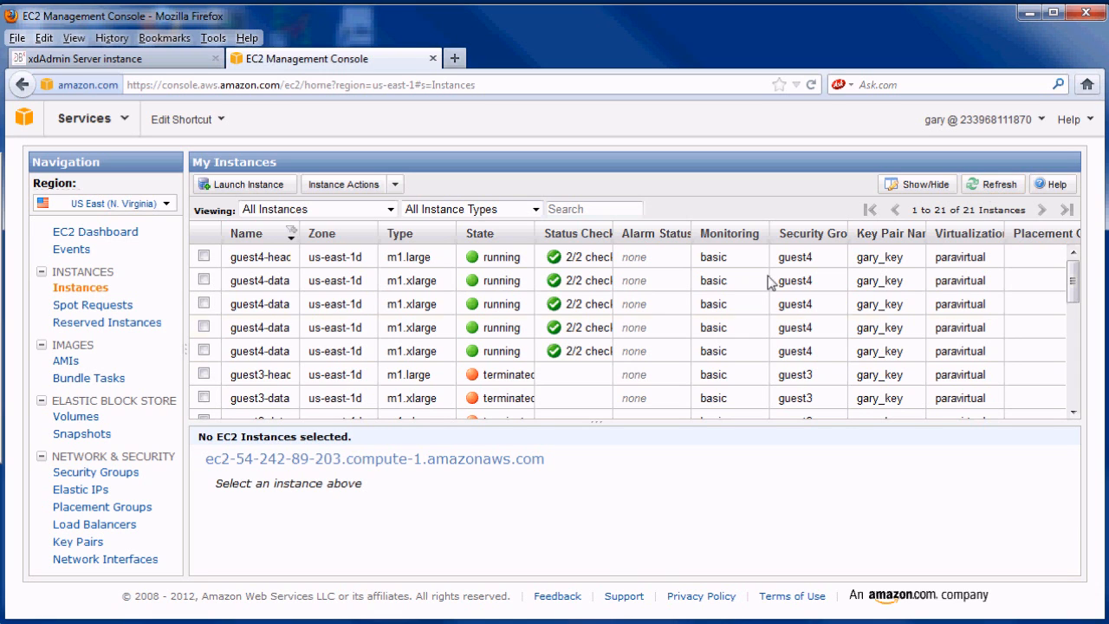
- On the head instance, run cluster_init 4, then cluster_start, then dbx_start
key("alt+Tab")
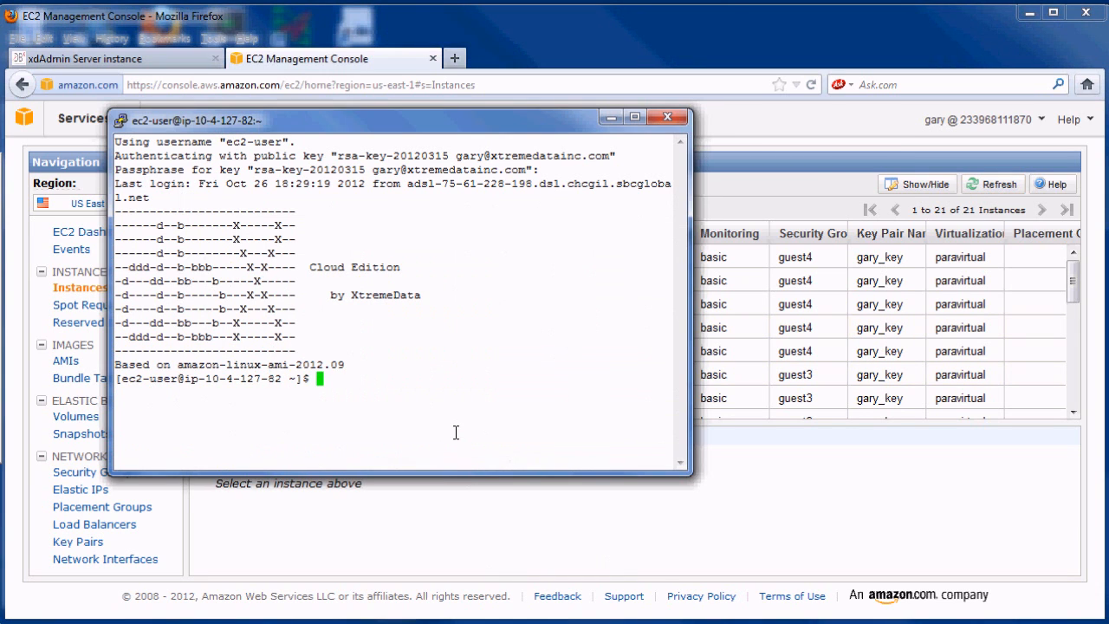
type("cluster_init 4")
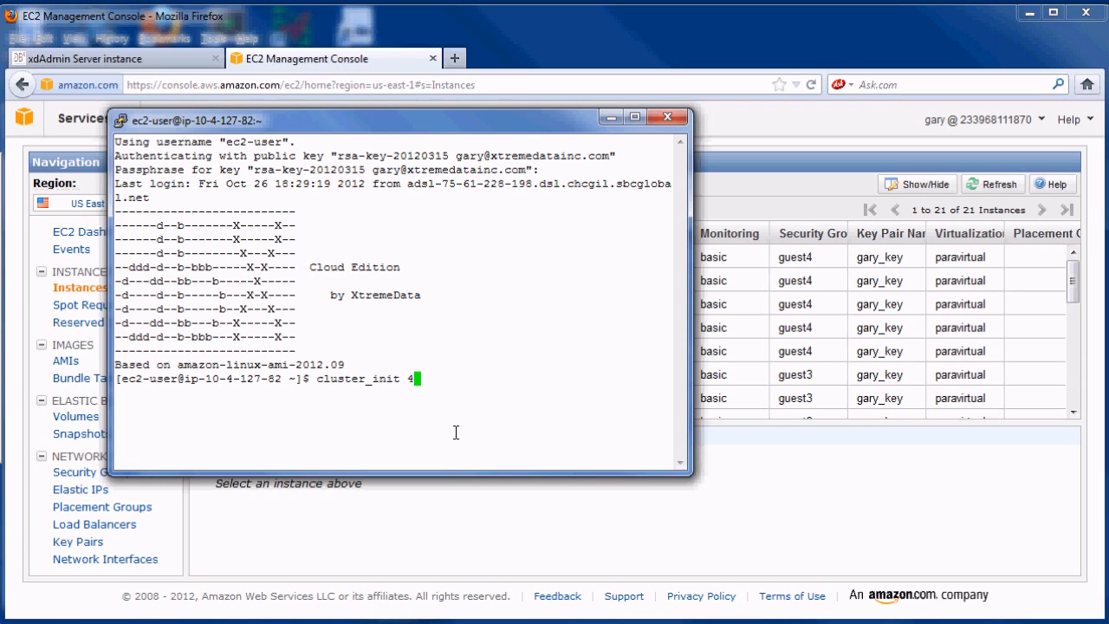
key("Return")
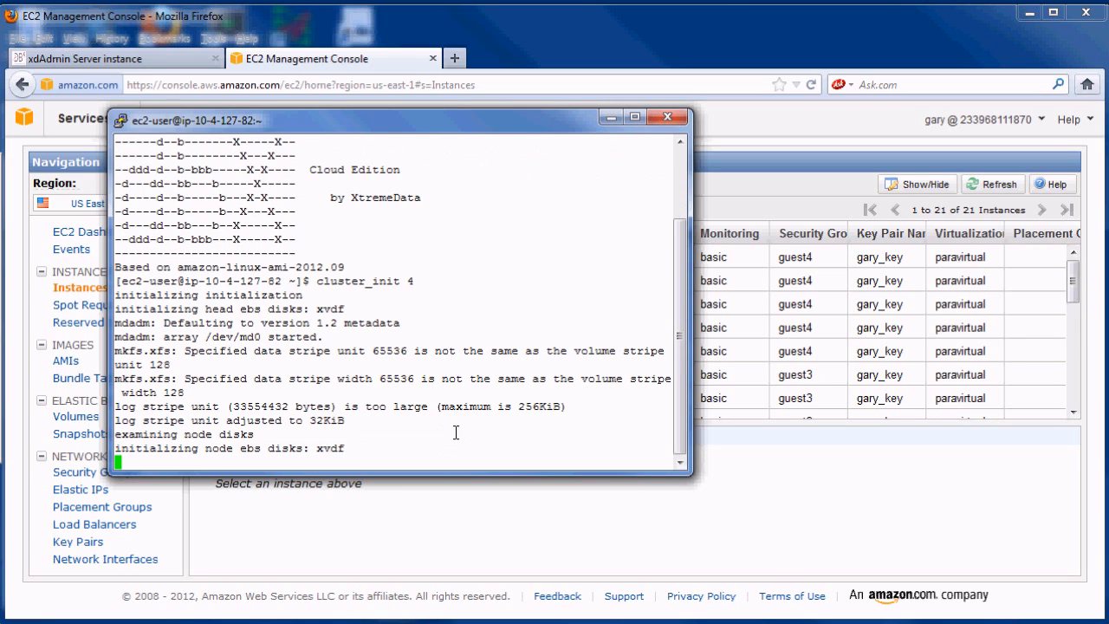
type("cluster_start")
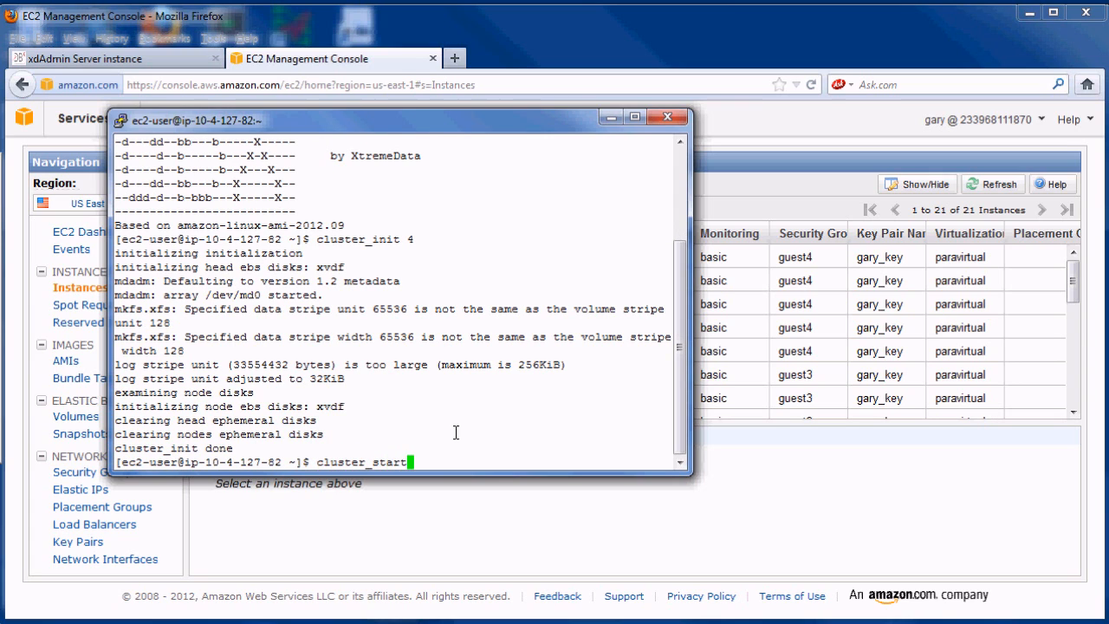
key("Return")
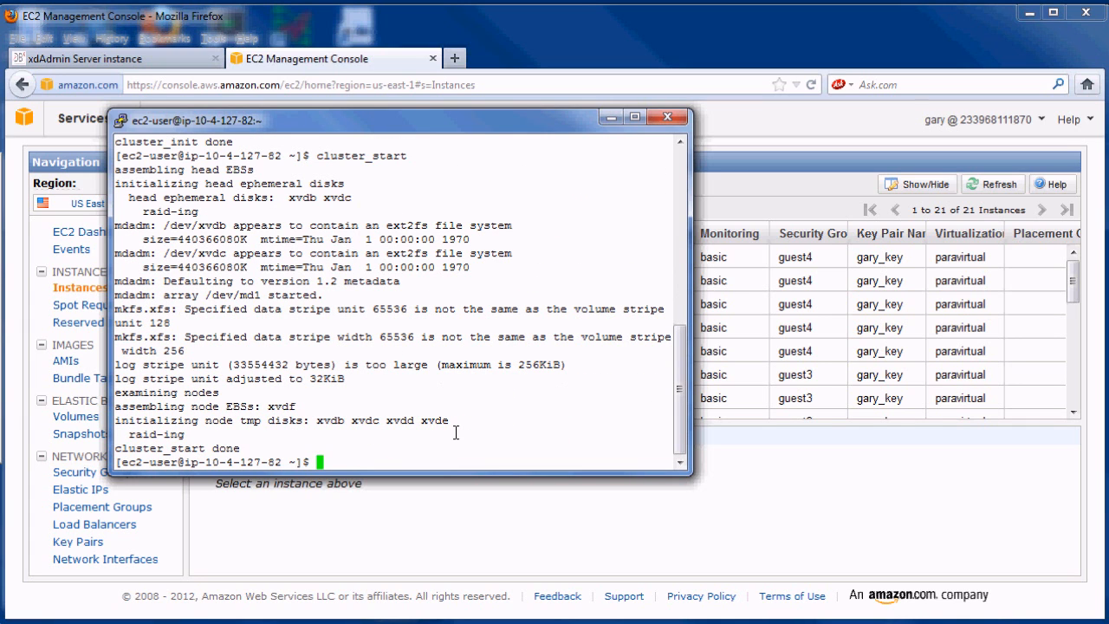
type("dbx_start")
key("Return")
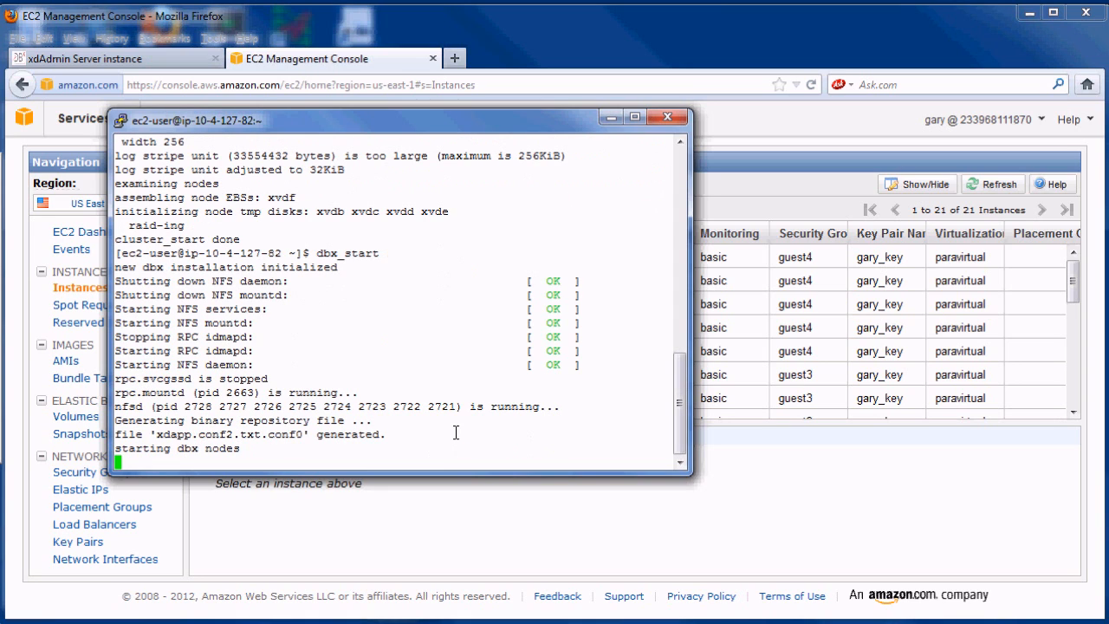
- Load localhost:8080/xdadm in the browser and leave the old xdAdmin session page
left_click(148, 59)
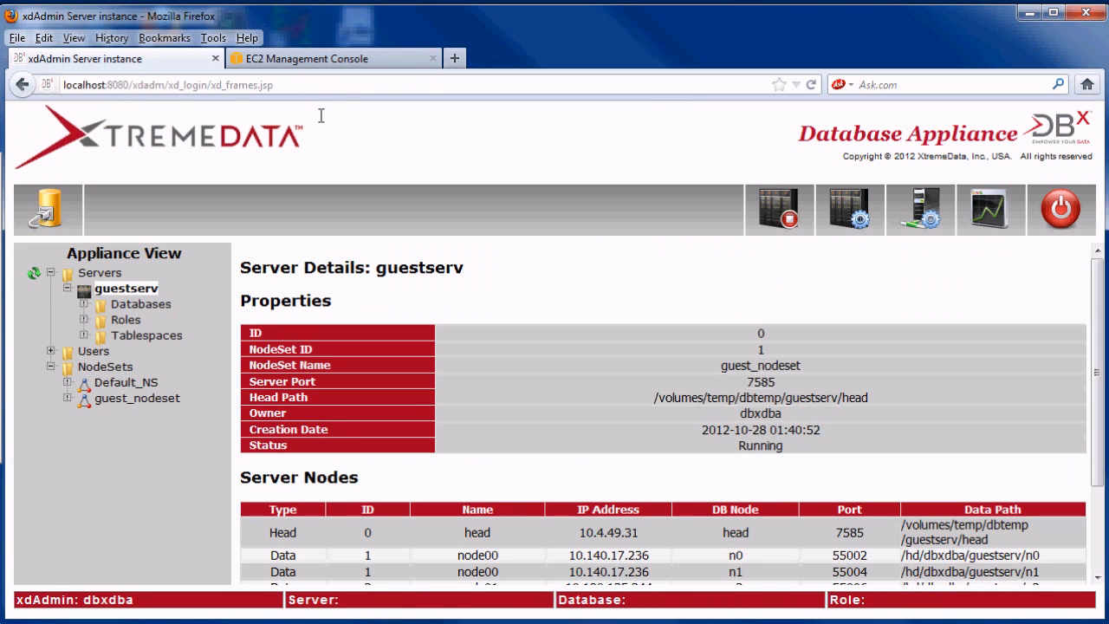
left_click(308, 85)
type("l")
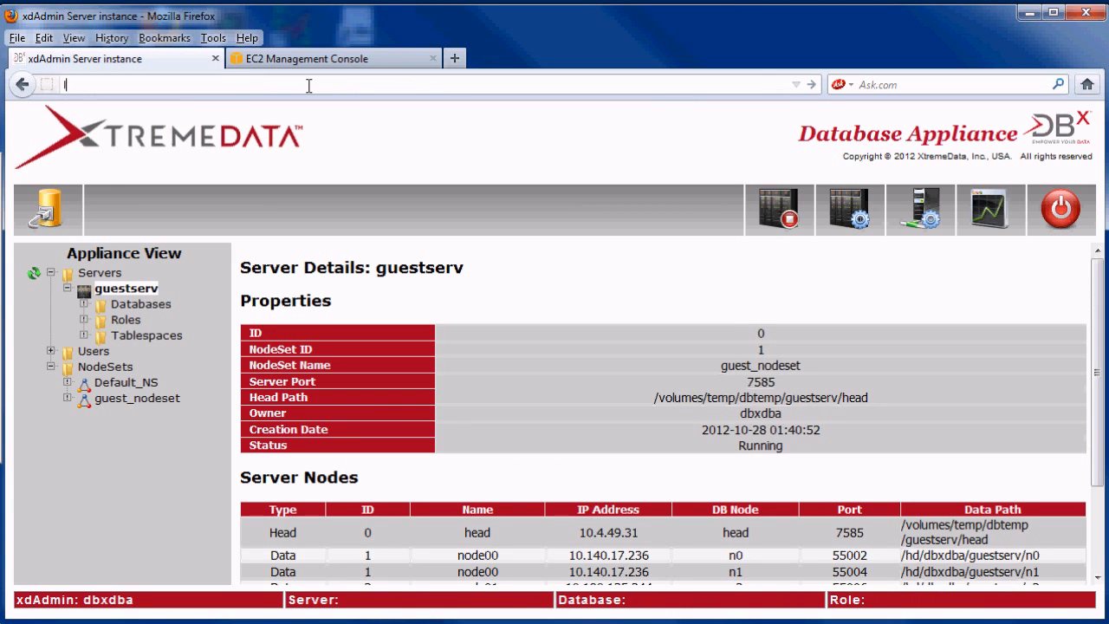
type("ocalhost")
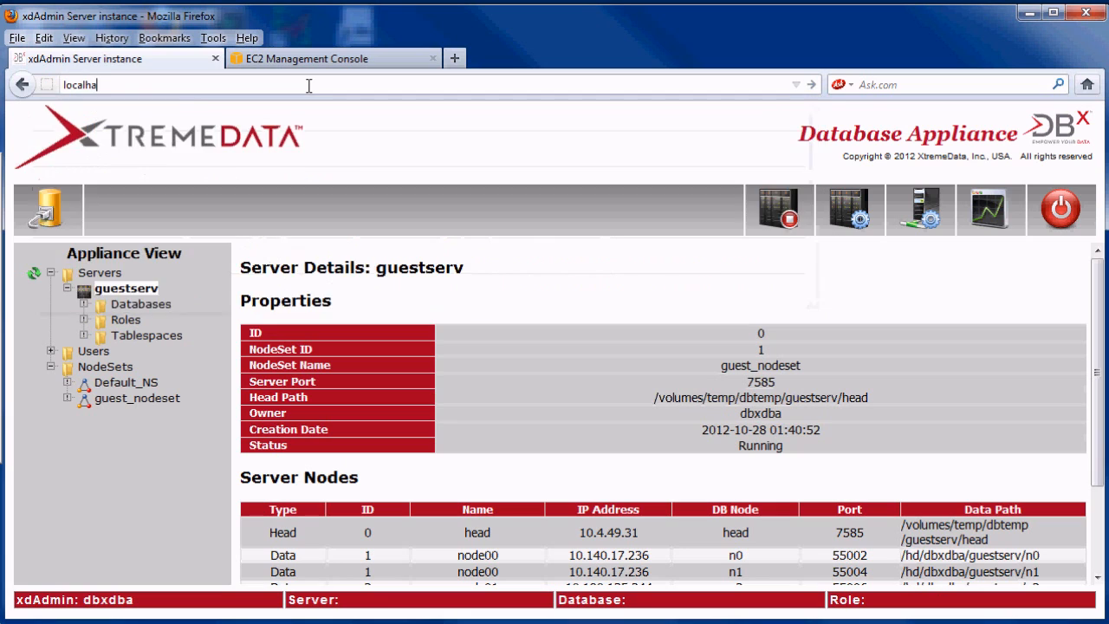
type(":8080/xdadm")
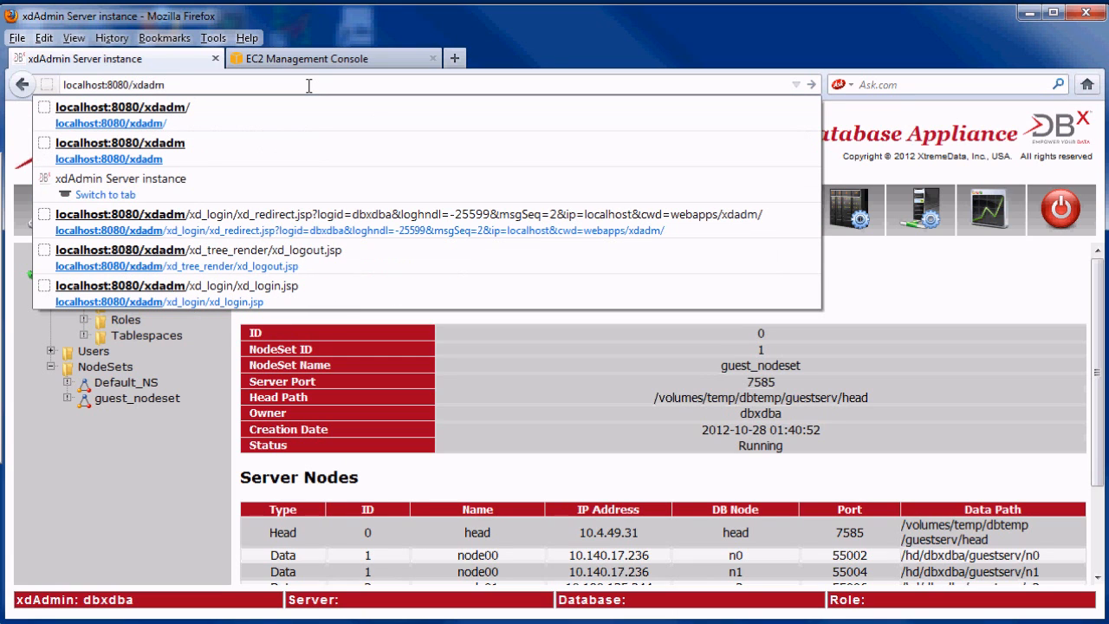
key("Return")
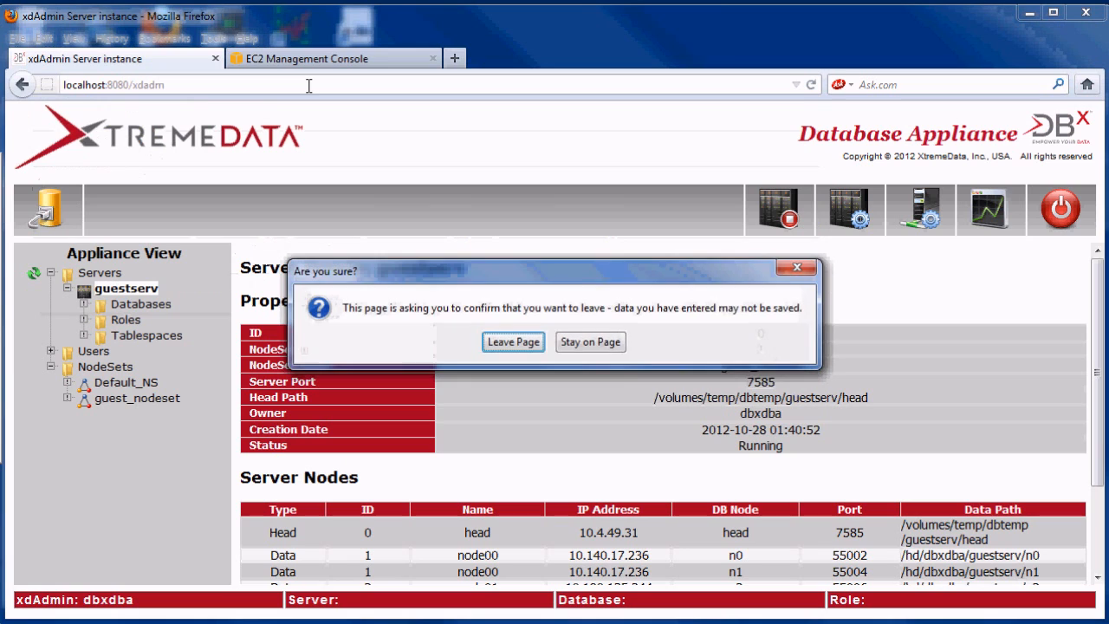
left_click(510, 341)
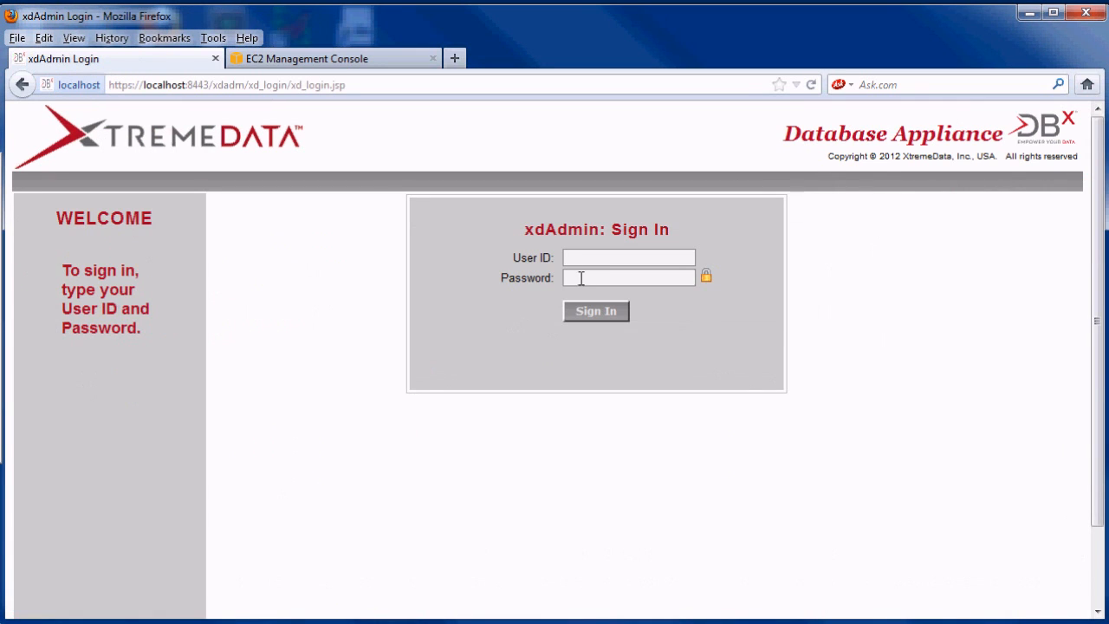
- Sign in to xdAdmin with the administrator user ID and password
type("dbxdba")
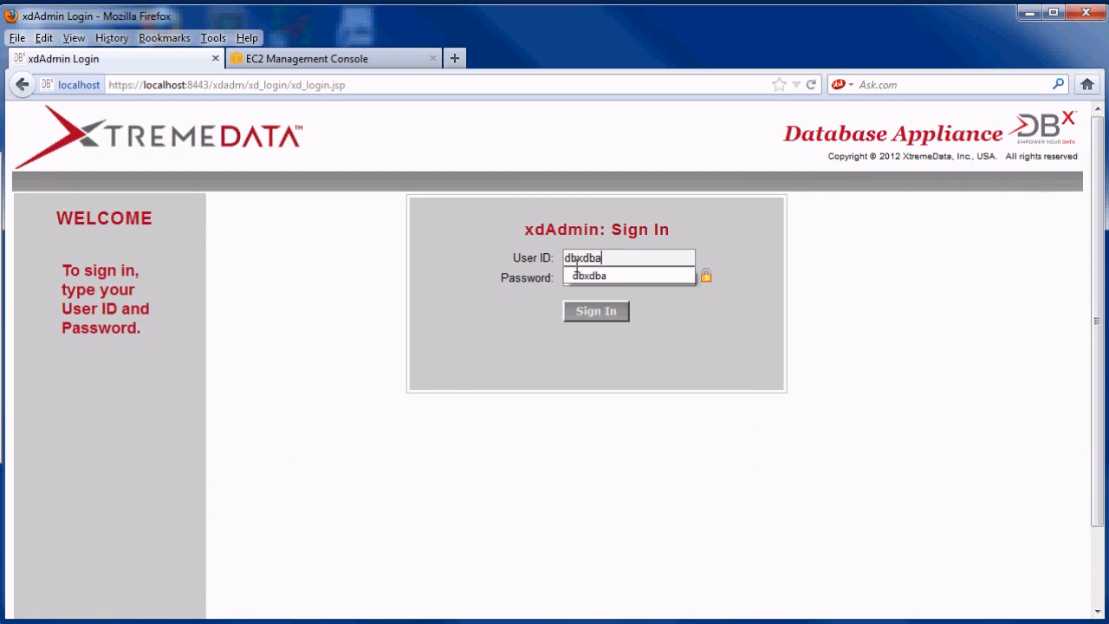
left_click(642, 279)
type("••••••")
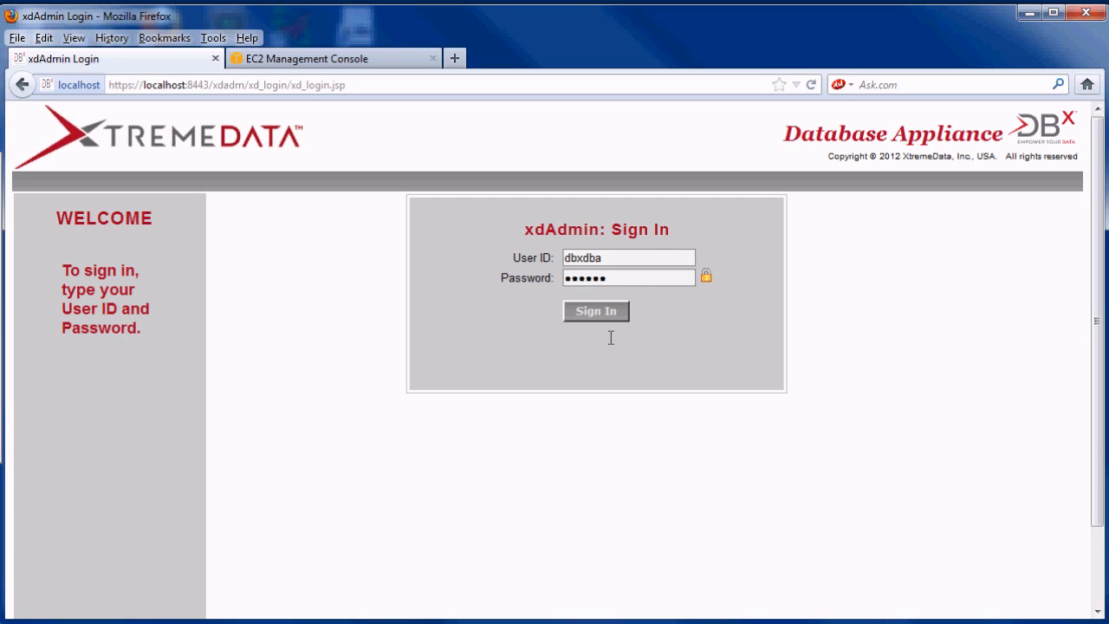
left_click(601, 314)
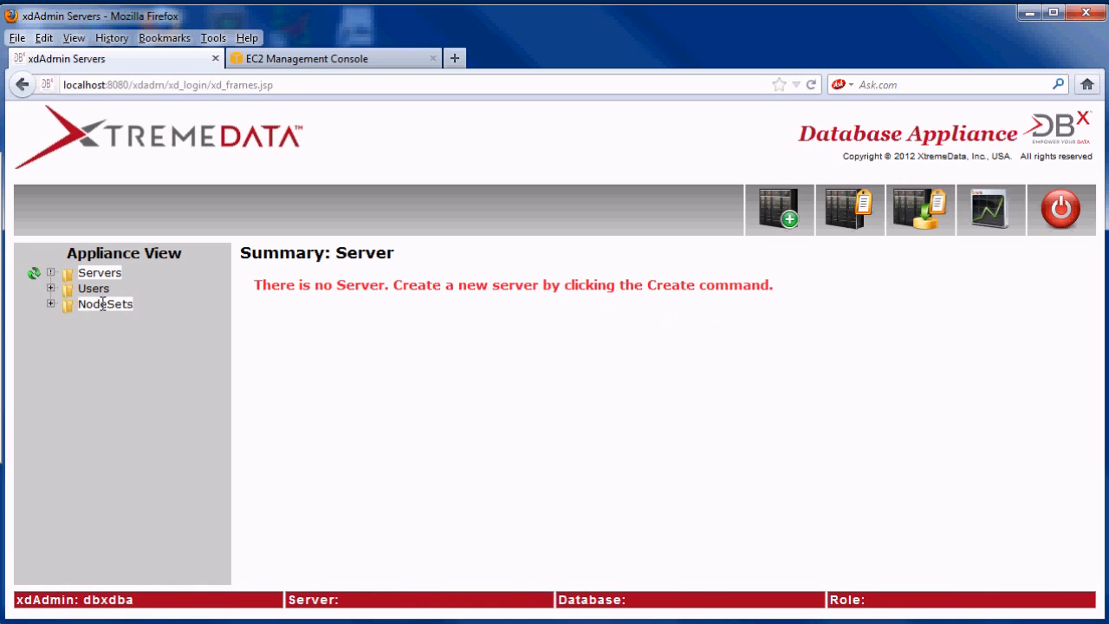
- Start a new NodeSet named guest_nodeset
left_click(103, 304)
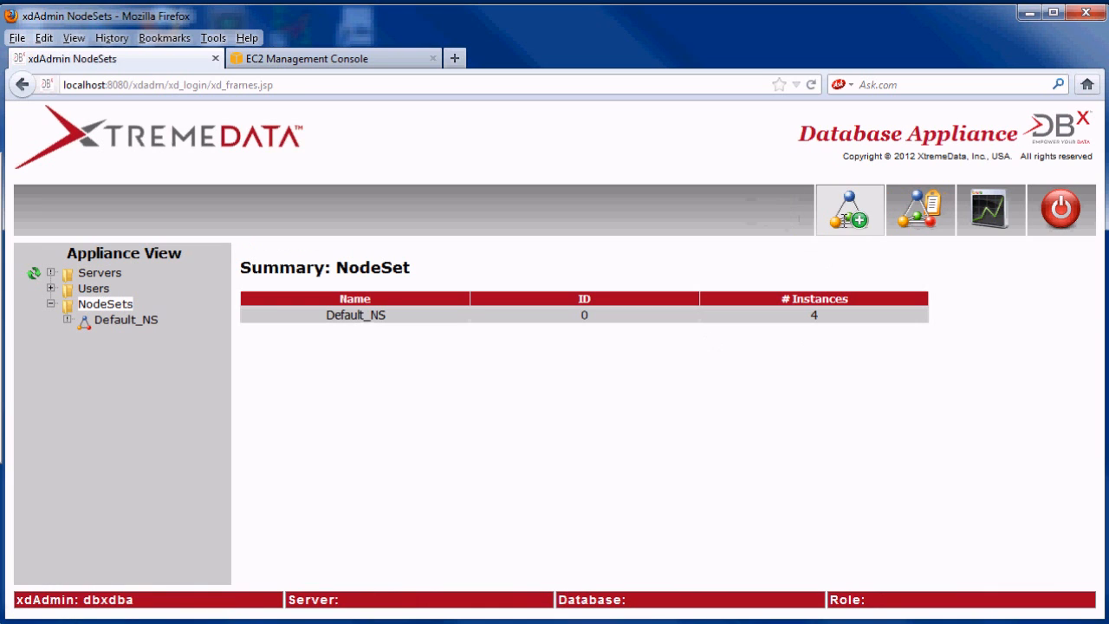
left_click(843, 206)
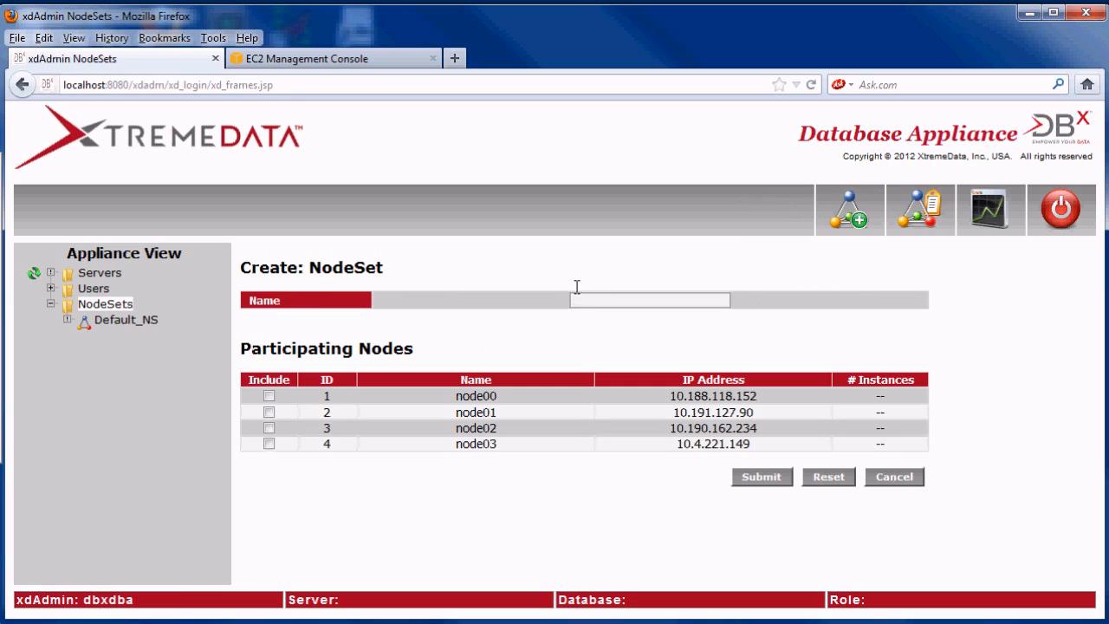
left_click(579, 300)
type("g")
key("Down")
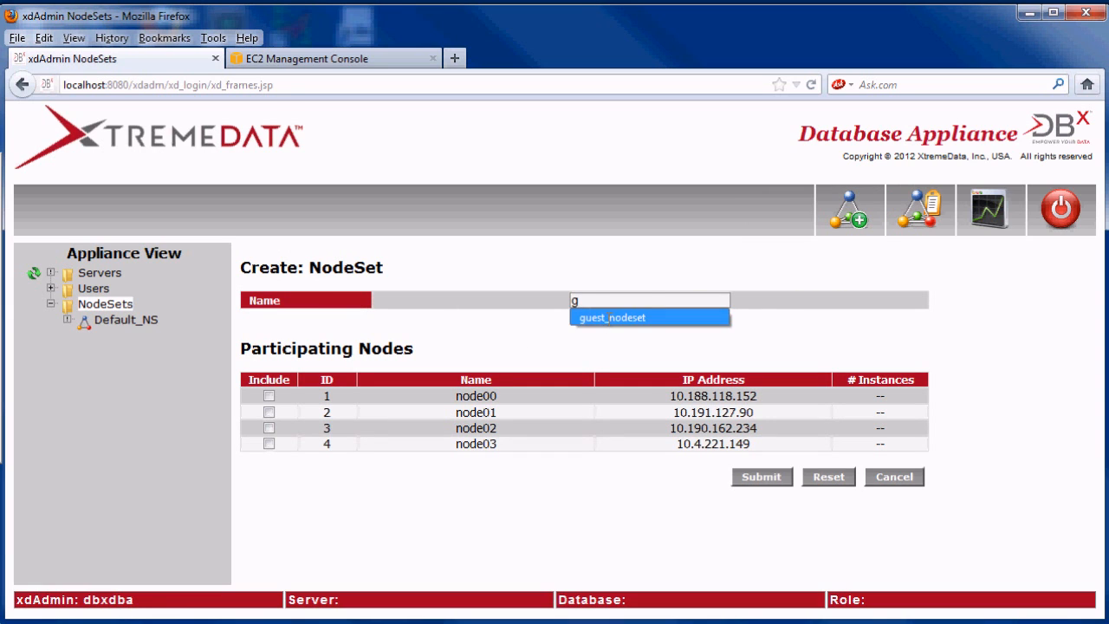
key("Return")
- Include node00–node03 at 2 instances each, submit the NodeSet, then view Servers
left_click(268, 396)
left_click(268, 412)
left_click(268, 428)
left_click(269, 443)
left_click_drag(892, 395, 932, 392)
left_click_drag(890, 428, 957, 446)
type("222")
left_click_drag(791, 441, 320, 444)
left_click(762, 477)
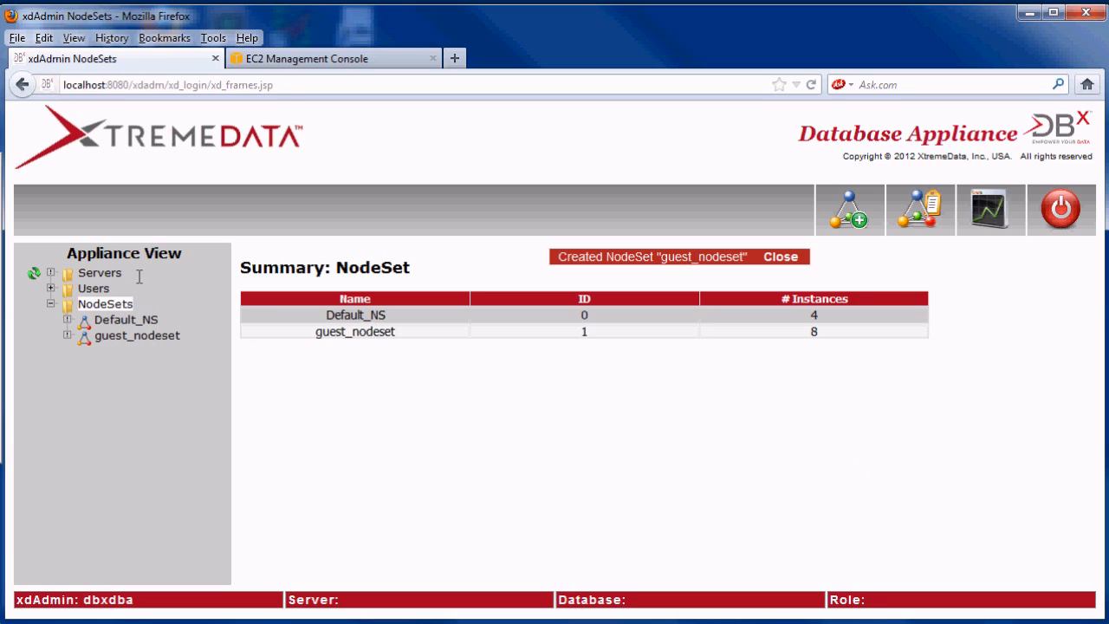
left_click(110, 273)
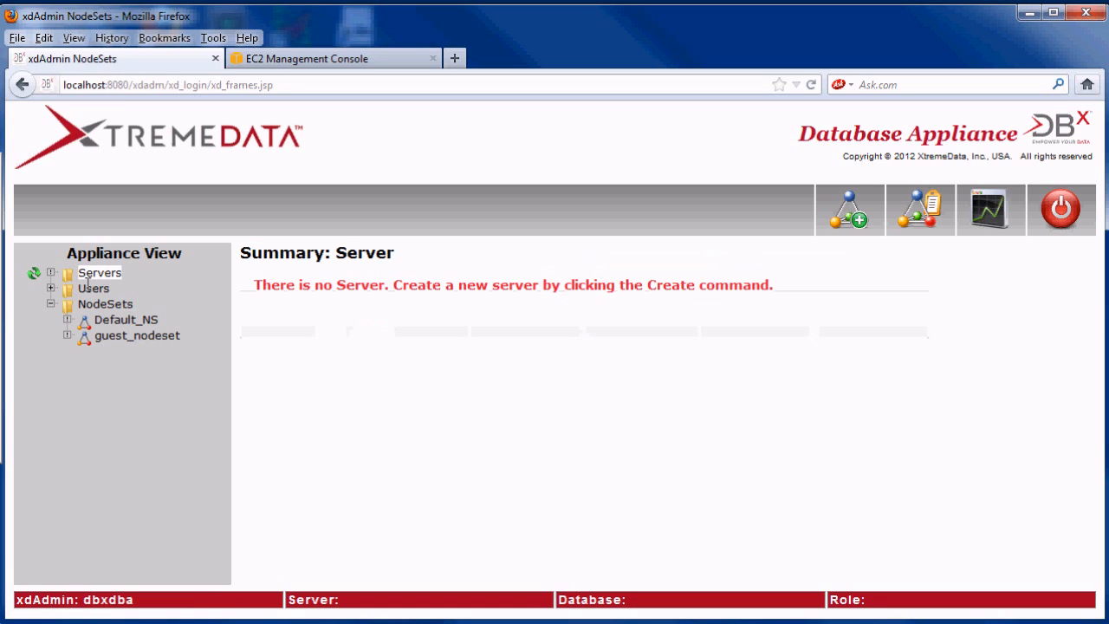
- Create server guestserv on guest_nodeset, port 7586, head path /volumes/temp/dbtemp/guestserv
left_click(779, 209)
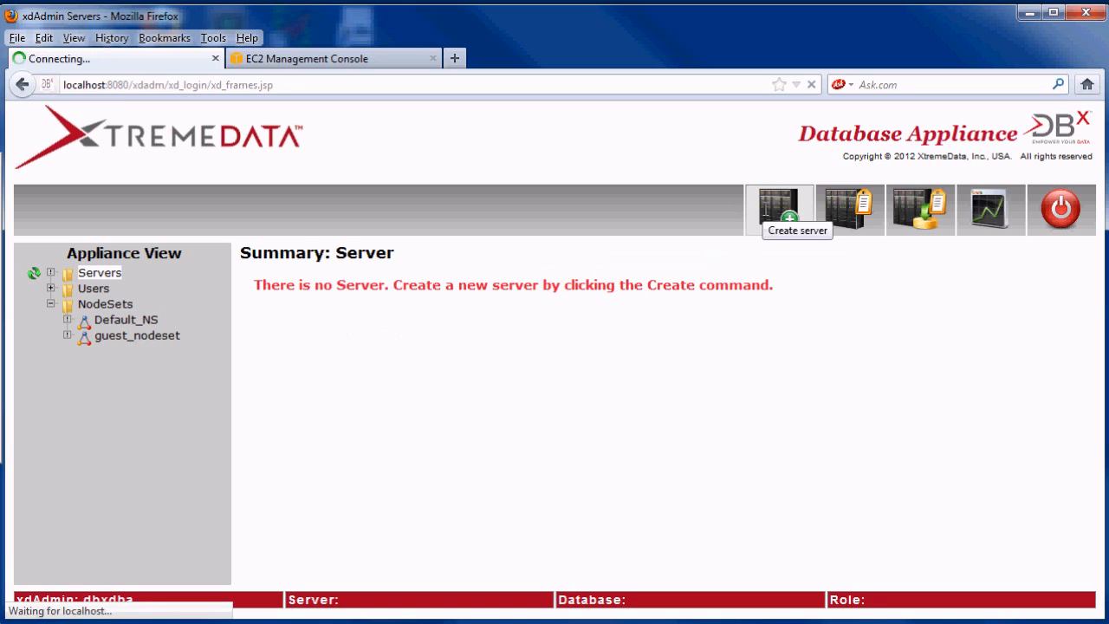
left_click(756, 330)
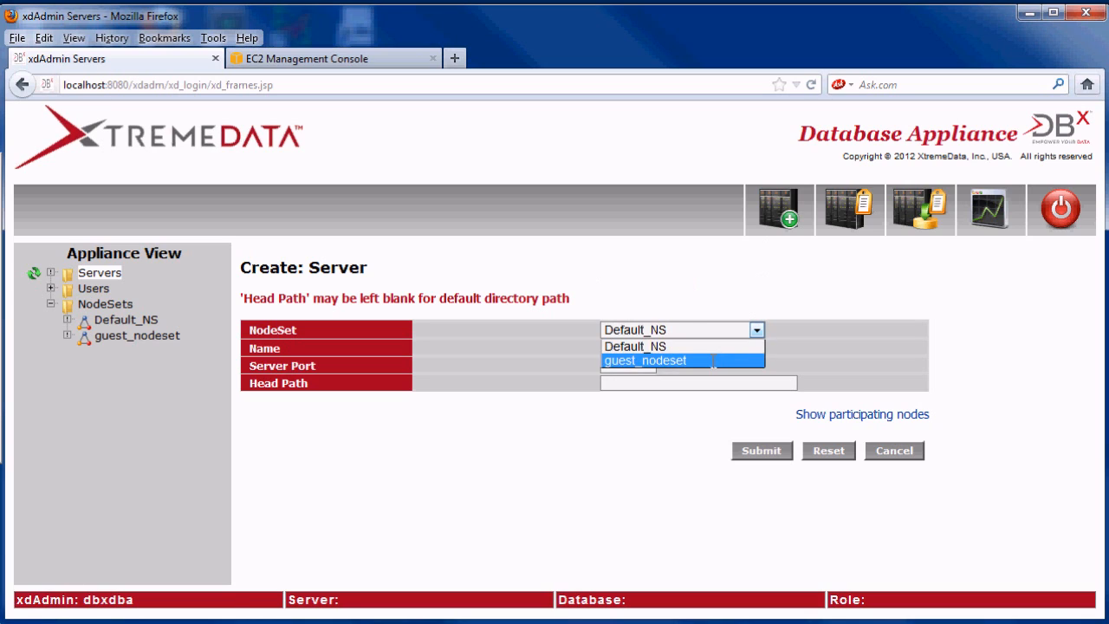
left_click(712, 361)
left_click(675, 348)
type("g")
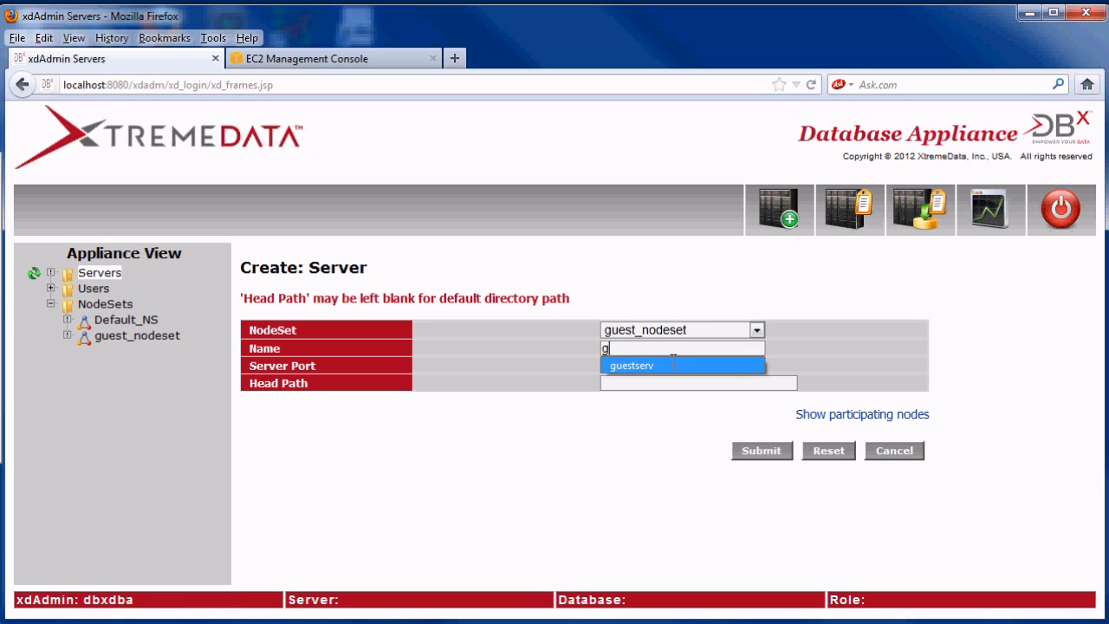
left_click(667, 365)
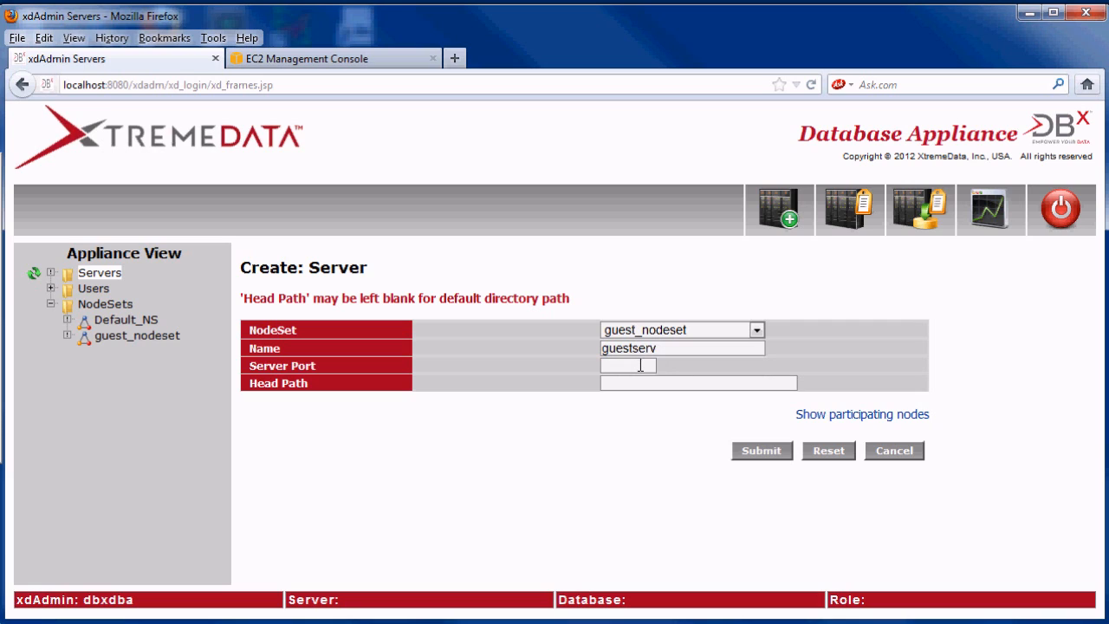
type("7586")
left_click(659, 382)
type("/vo")
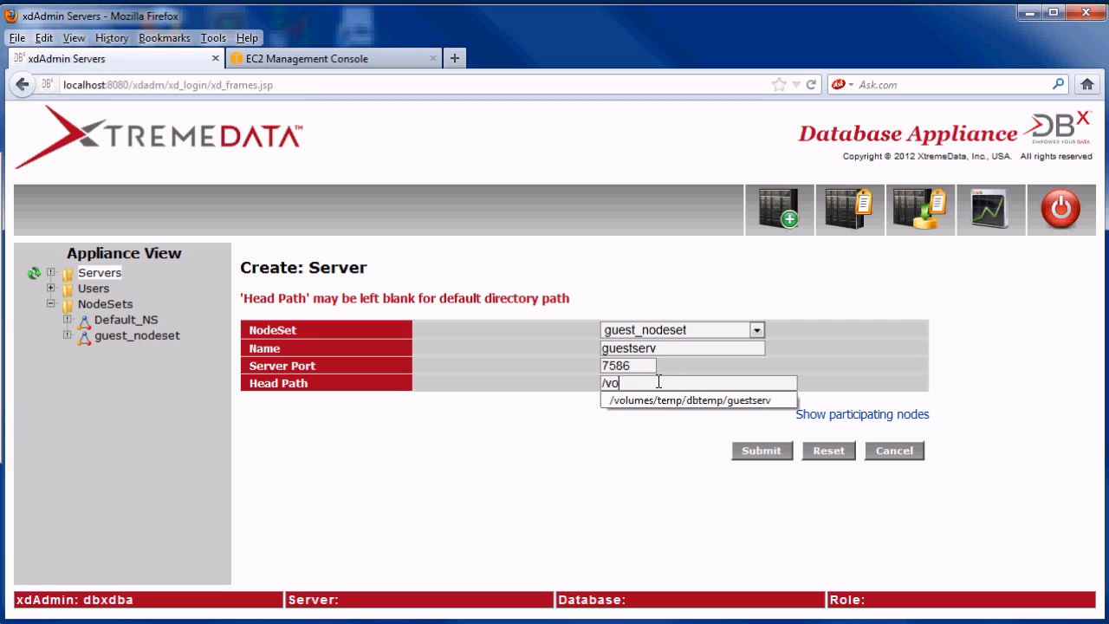
type("lum")
key("Down")
key("Return")
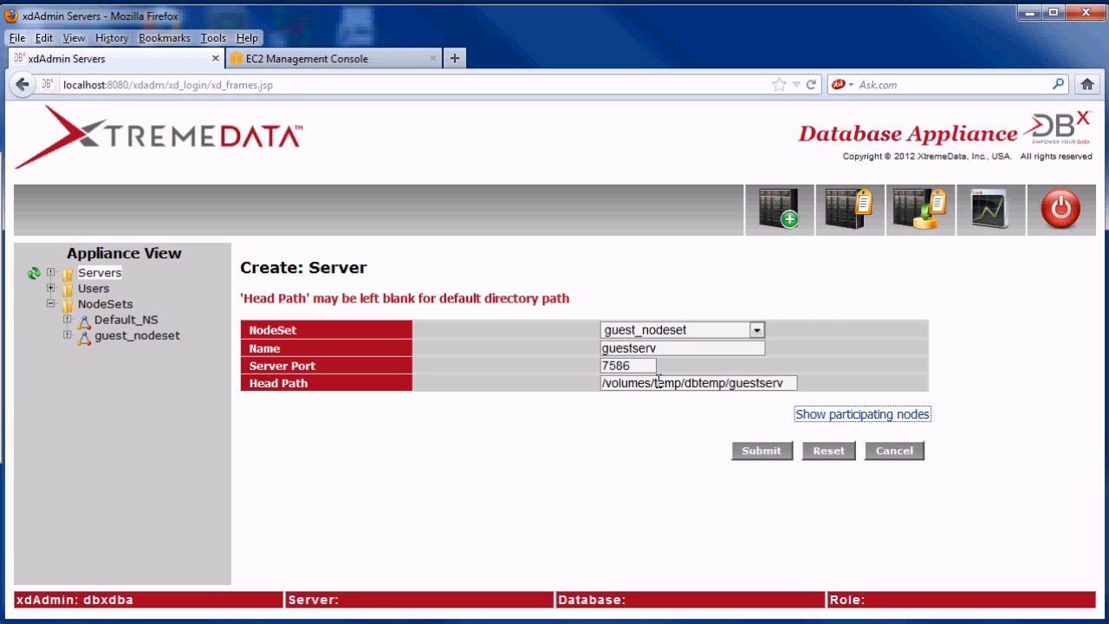
key("Tab")
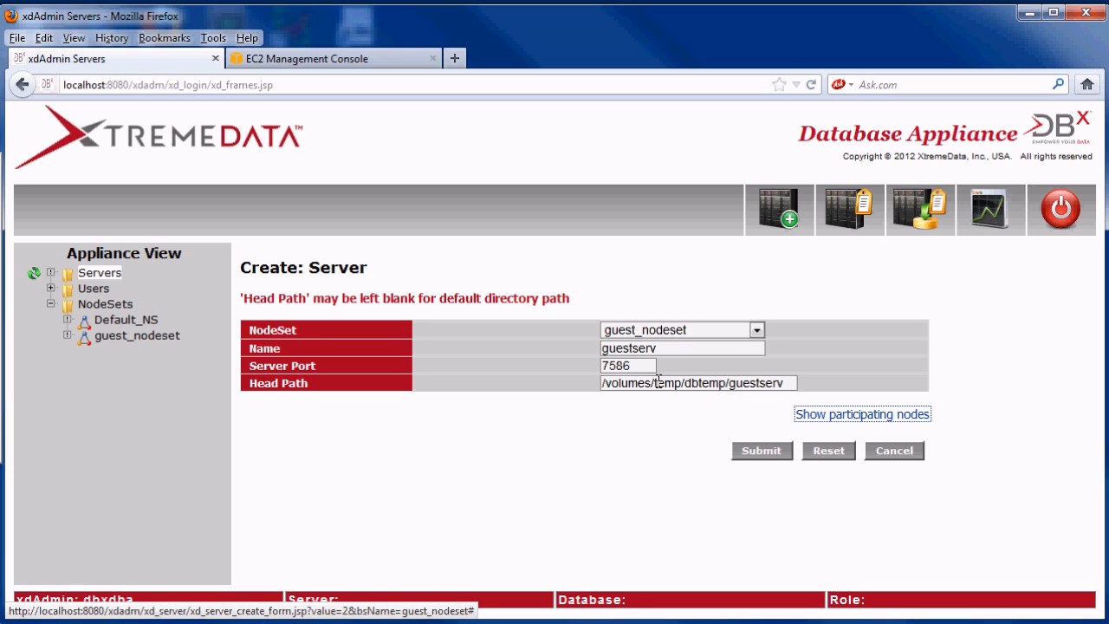
left_click(765, 454)
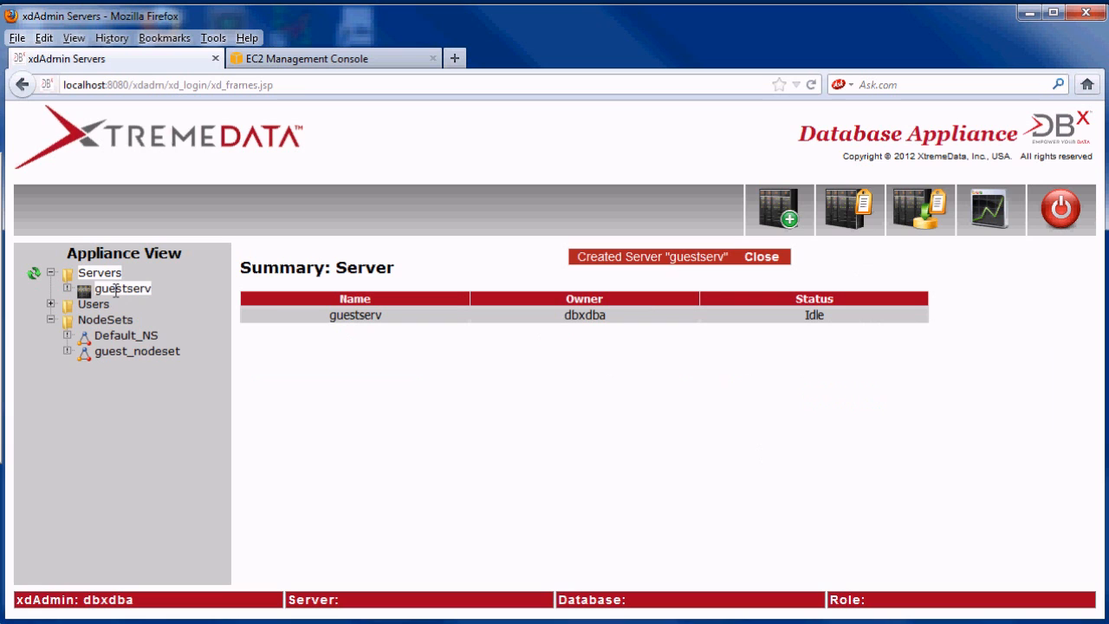
- Start the guestserv server and return to the EC2 console
left_click(116, 289)
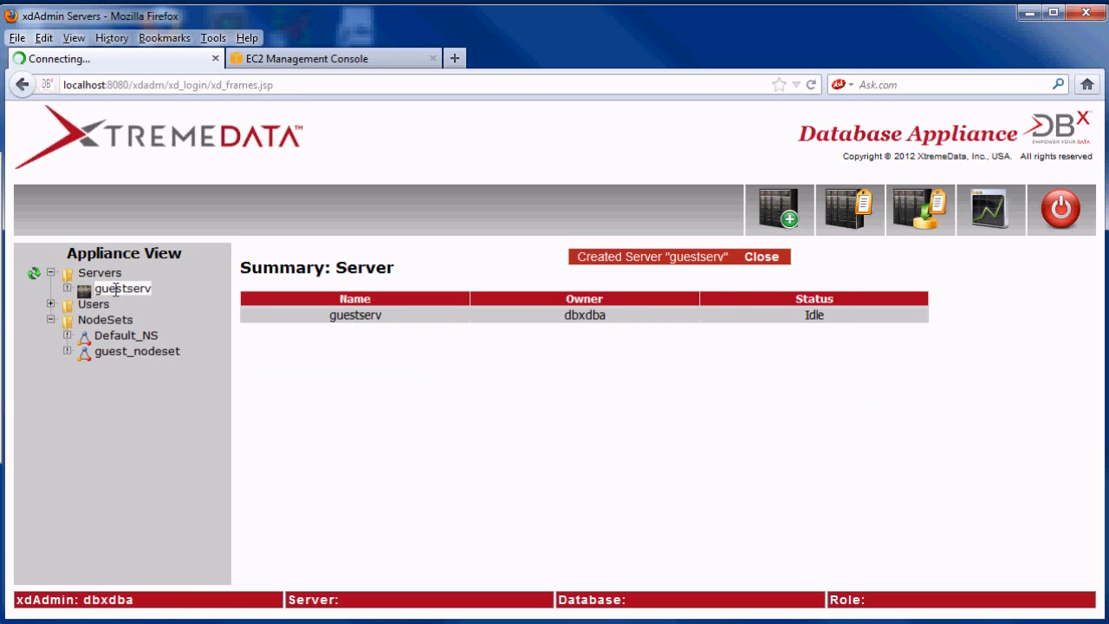
left_click(642, 204)
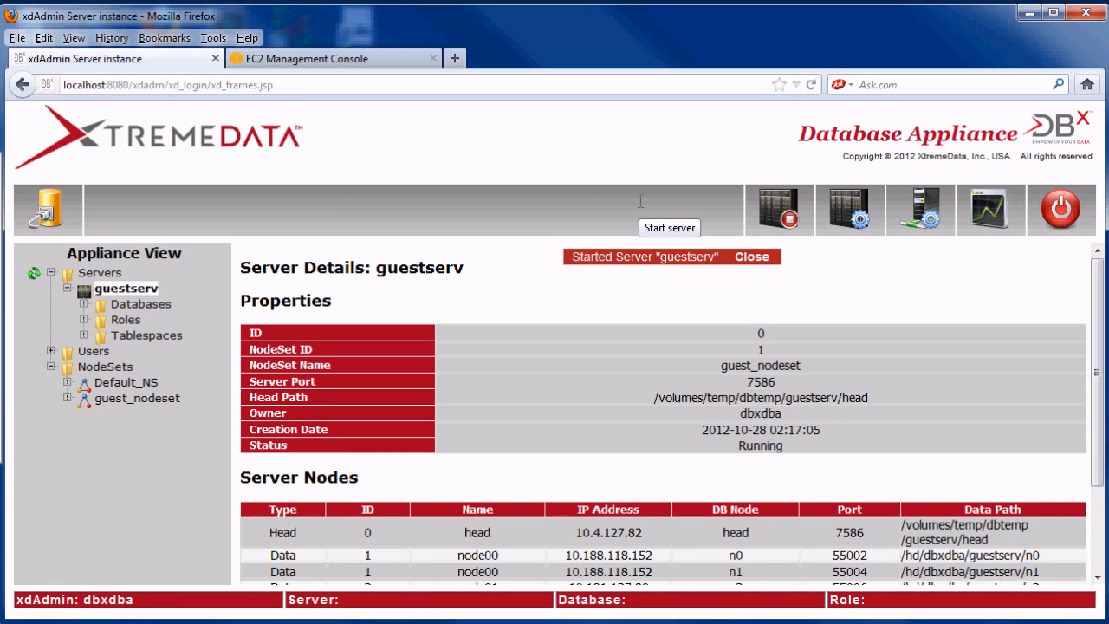
left_click(386, 58)
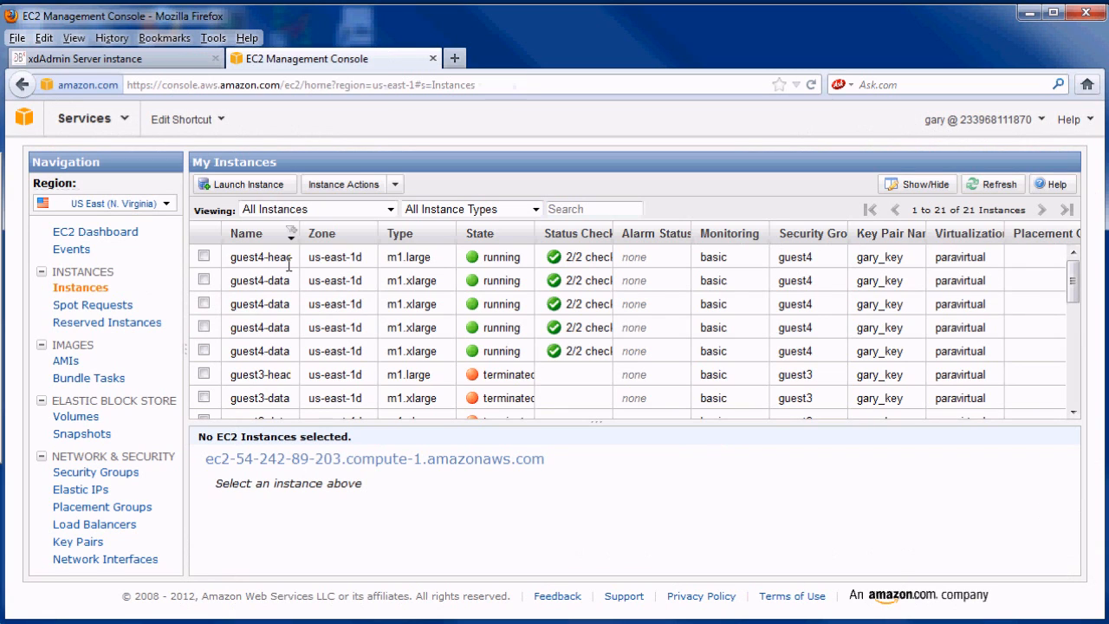
- Attach guest-volume to instance i-23f3665f (guest4-head) at device /dev/sdg
left_click(88, 415)
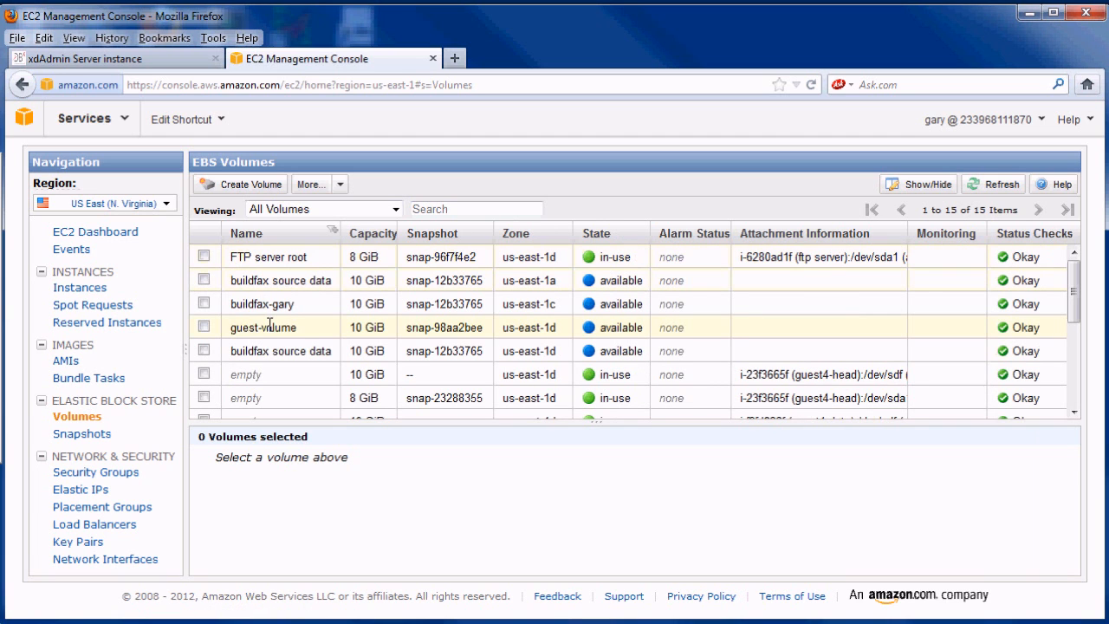
left_click(203, 327)
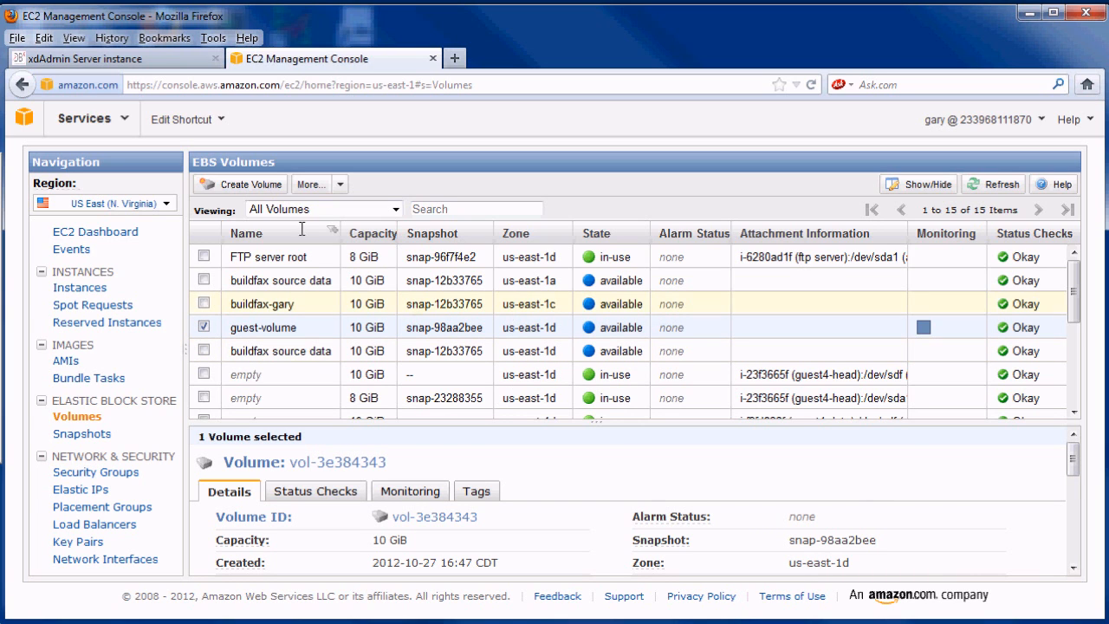
left_click(339, 184)
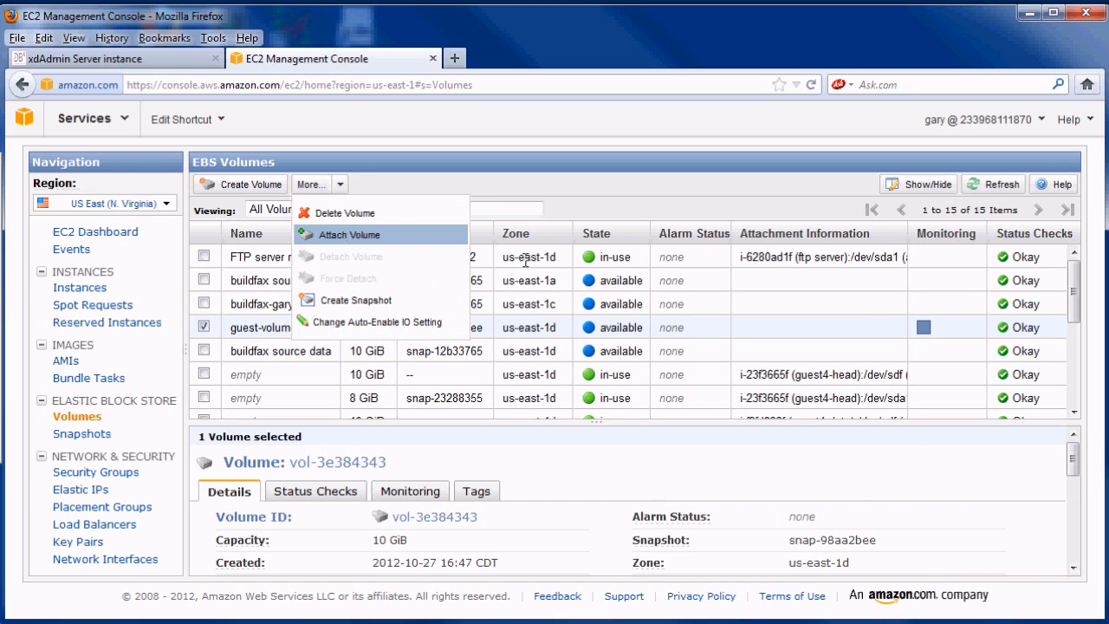
left_click(345, 234)
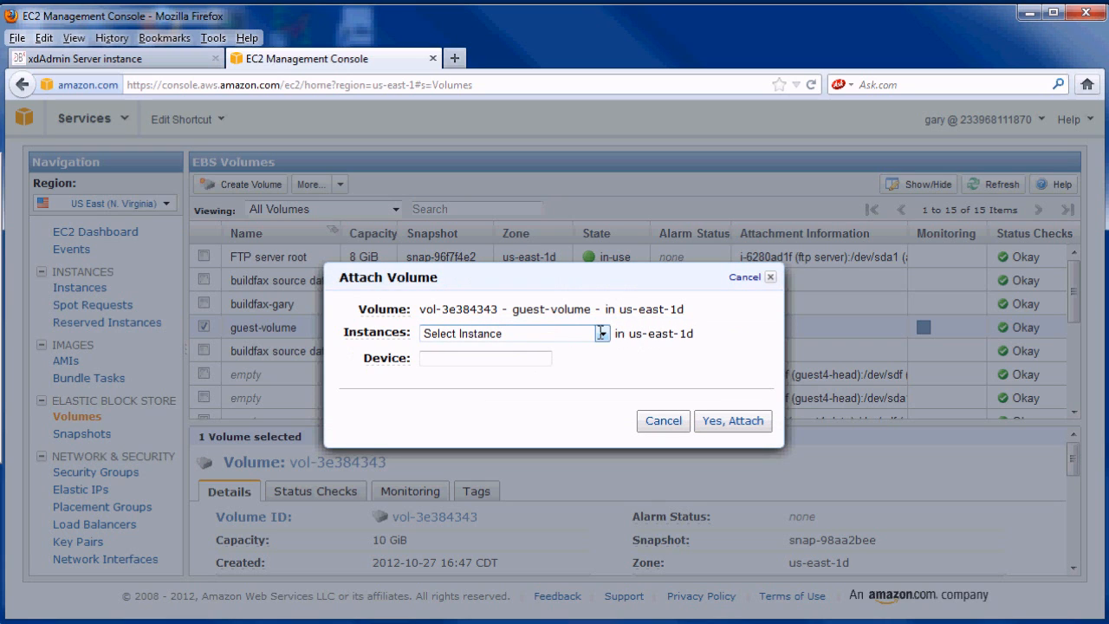
left_click(601, 333)
left_click(519, 378)
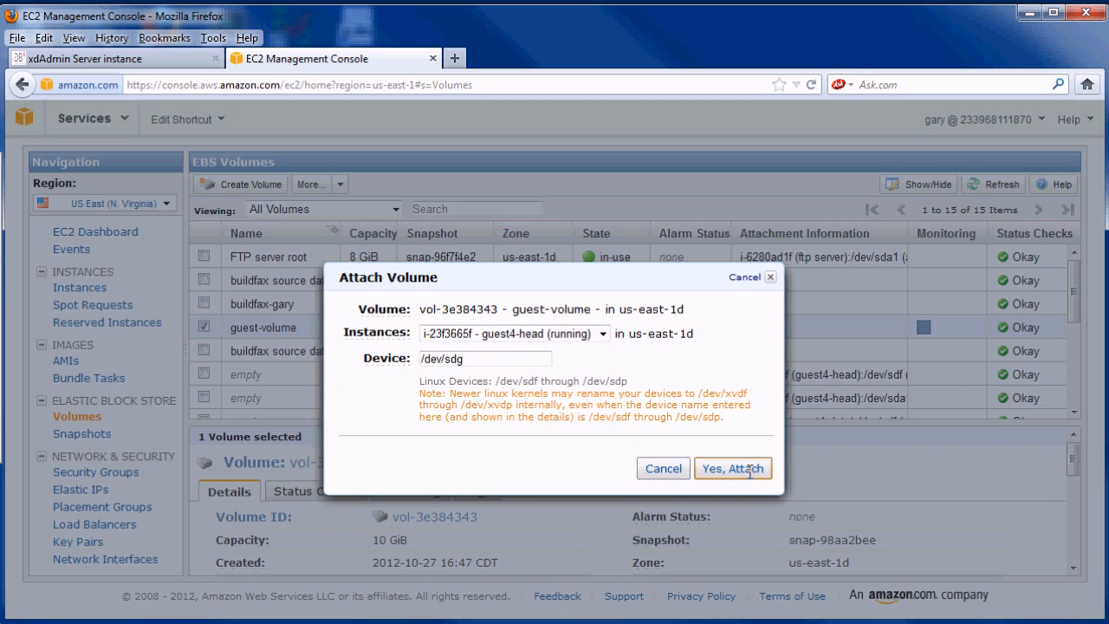
left_click(748, 471)
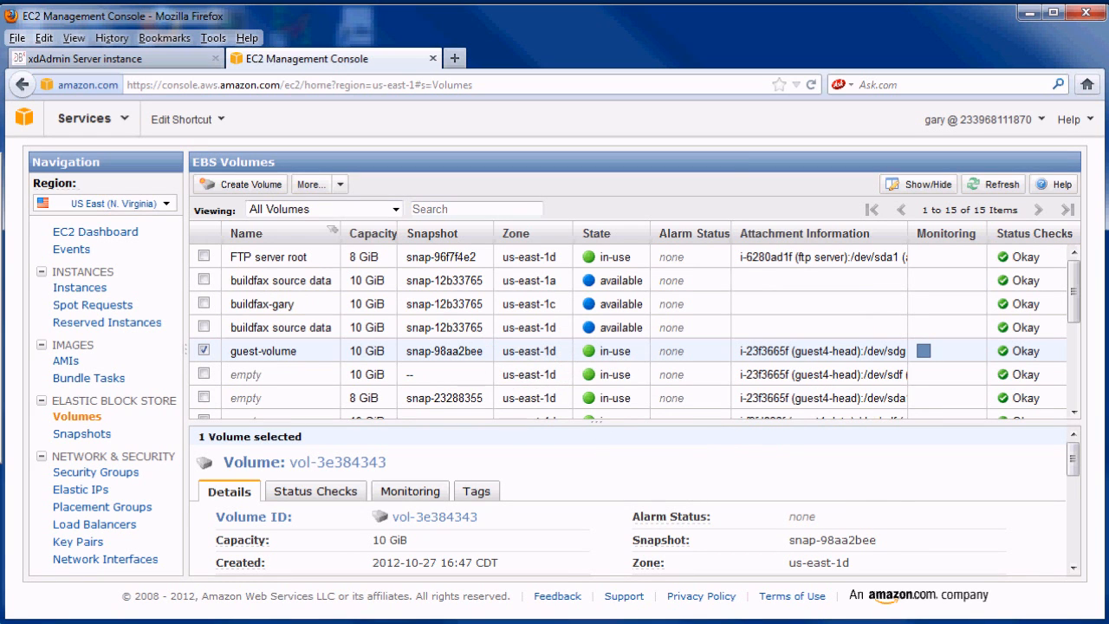
- In the head terminal, become root with sudo -s and create /volumes/guest_data
key("alt+Tab")
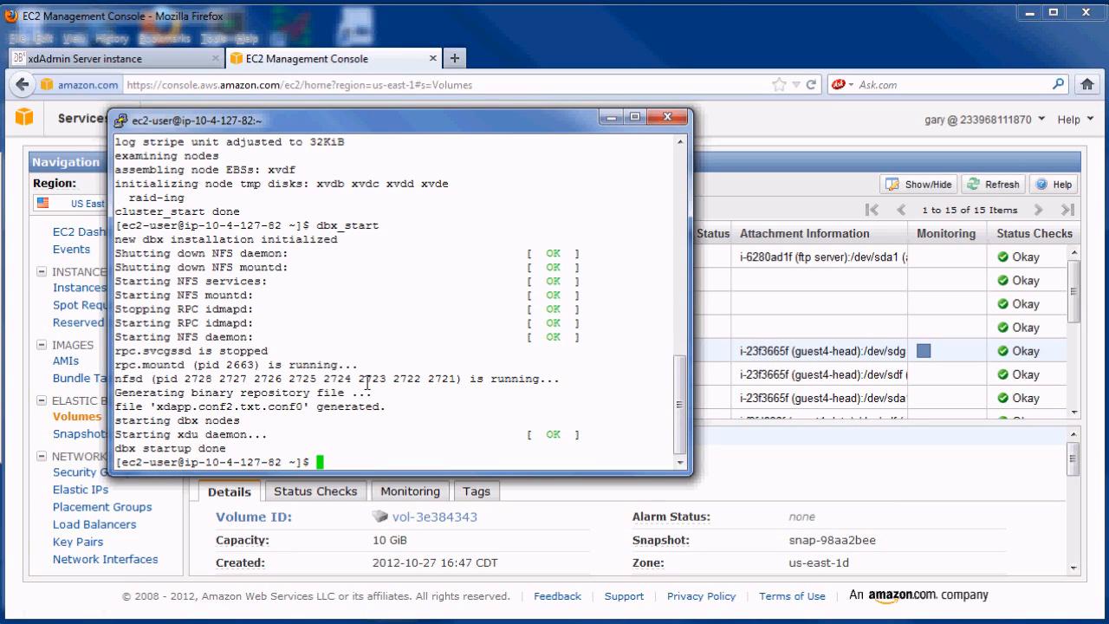
type("sudo -")
type("s")
key("Return")
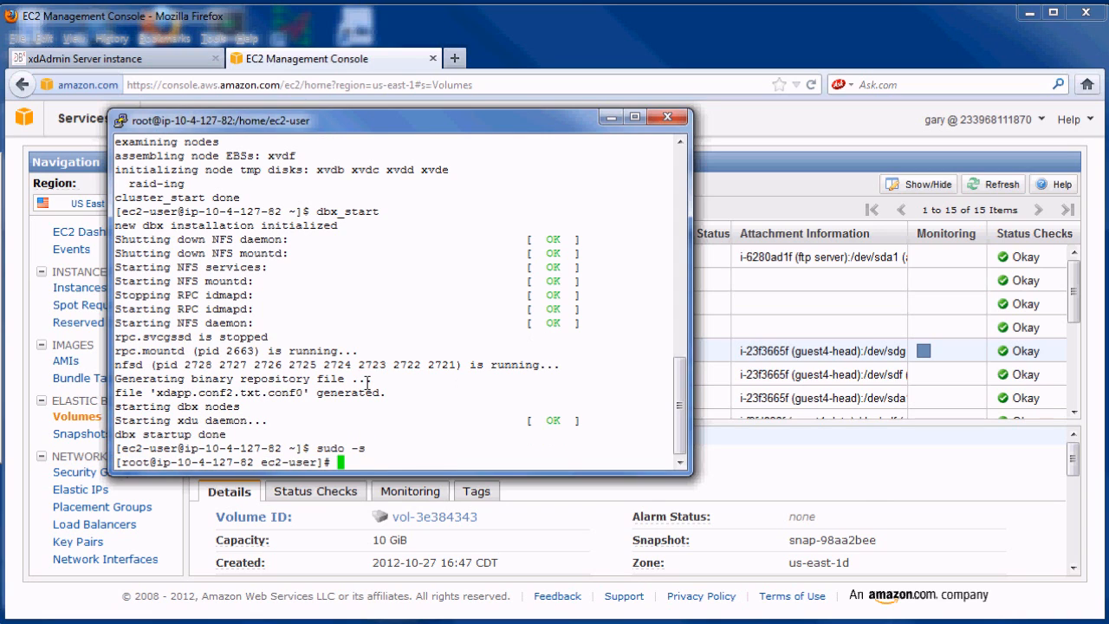
type("mkdir /volumes/gue")
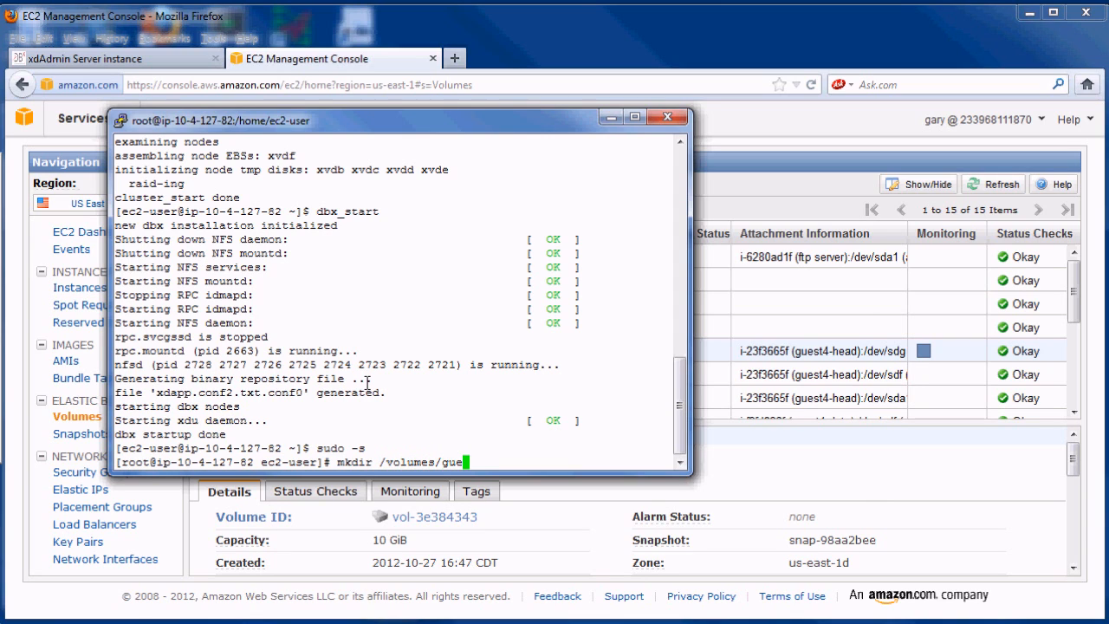
type("st_data")
key("Return")
- Mount /dev/sdg on /volumes/guest_data and exit the root shell
type("mount /dev/sdg/")
key("BackSpace")
type("/")
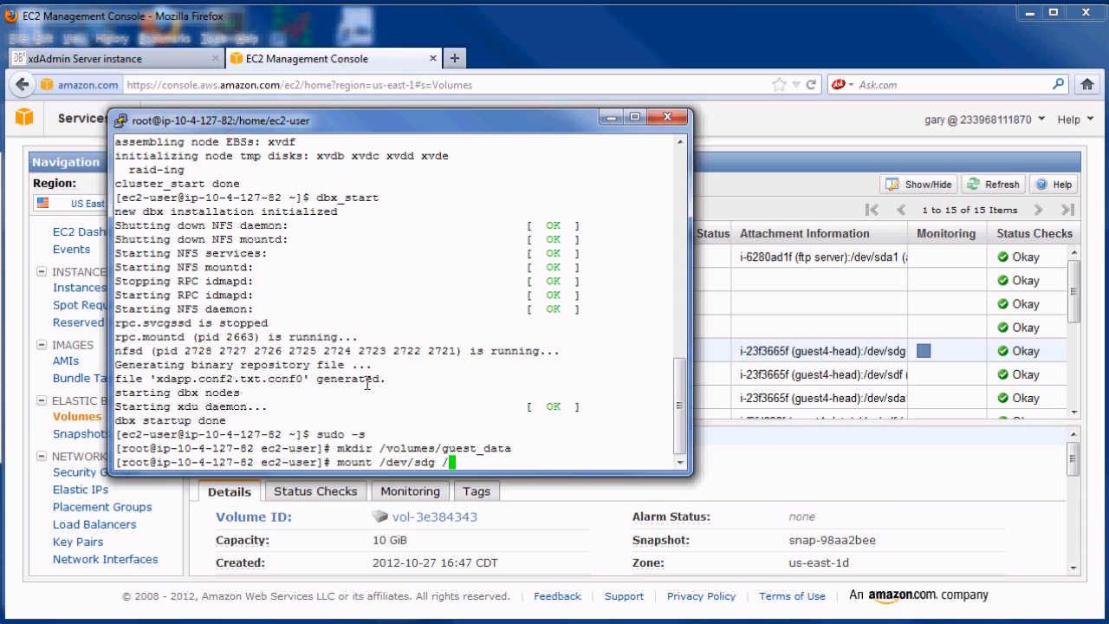
type("volumes/guest")
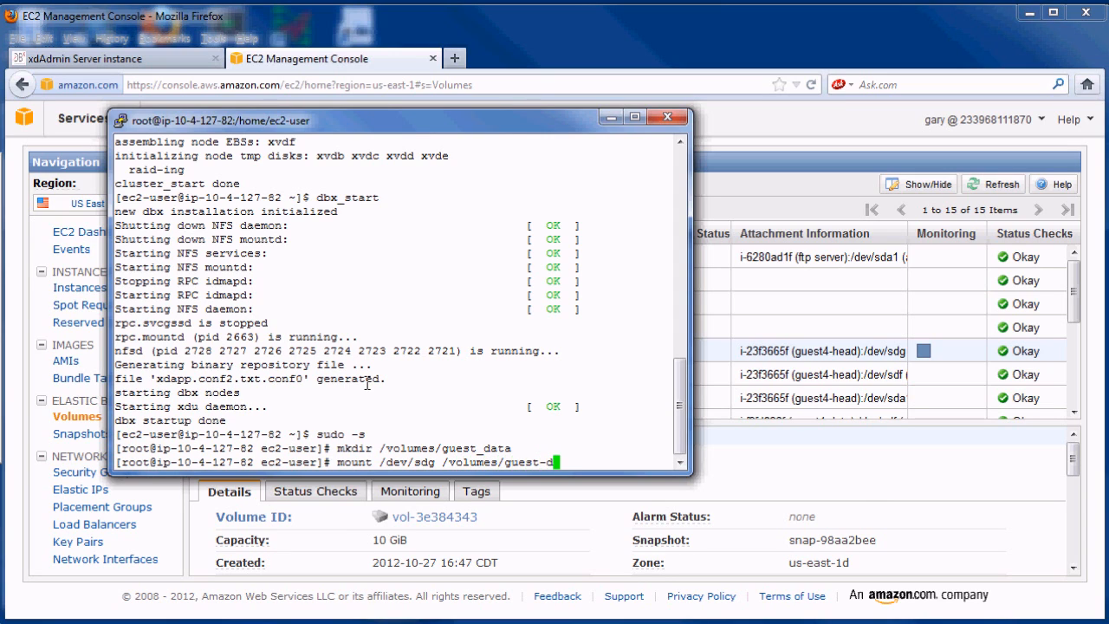
type("_data")
key("Return")
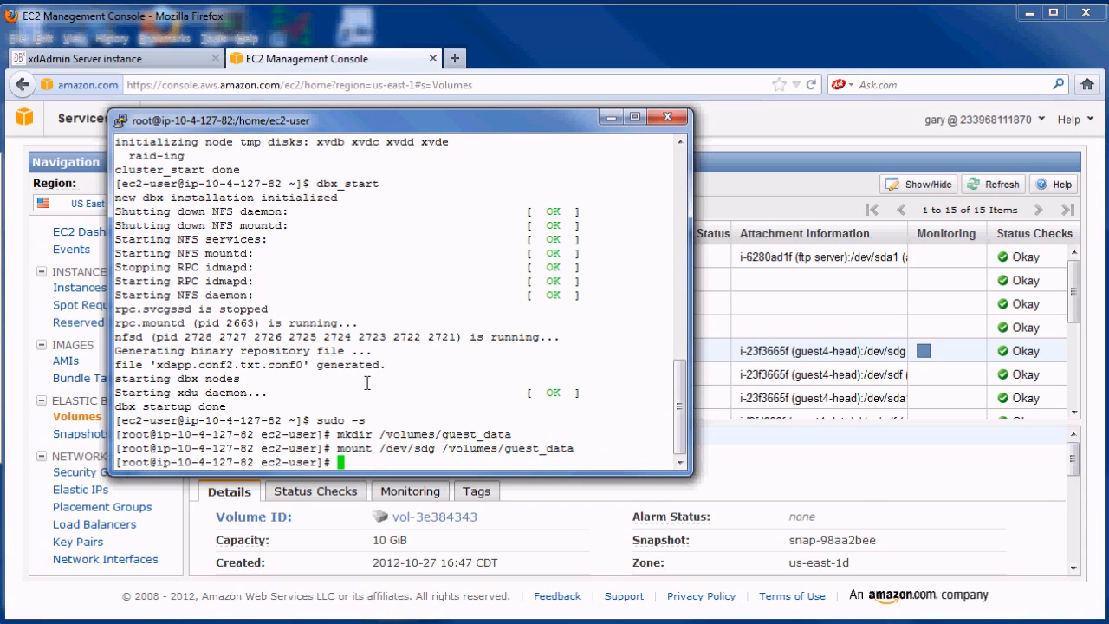
type("exit")
key("Return")
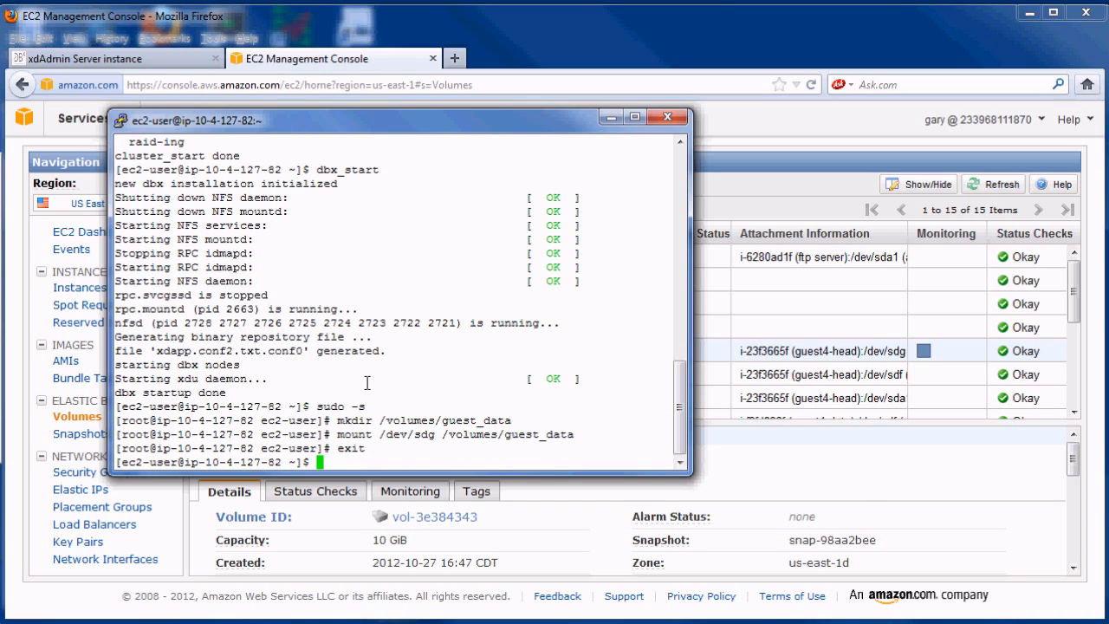
type("sudo su - dbxdba")
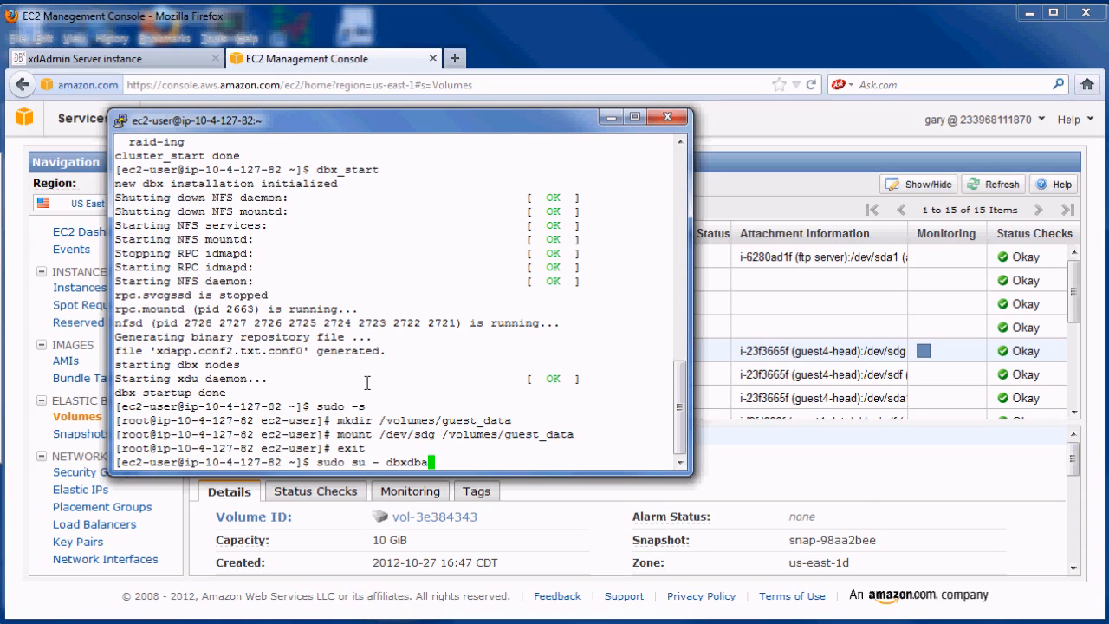
- As dbxdba, copy script.sh from /volumes/guest_data, run it, then log out with Ctrl+D
key("Return")
type("c")
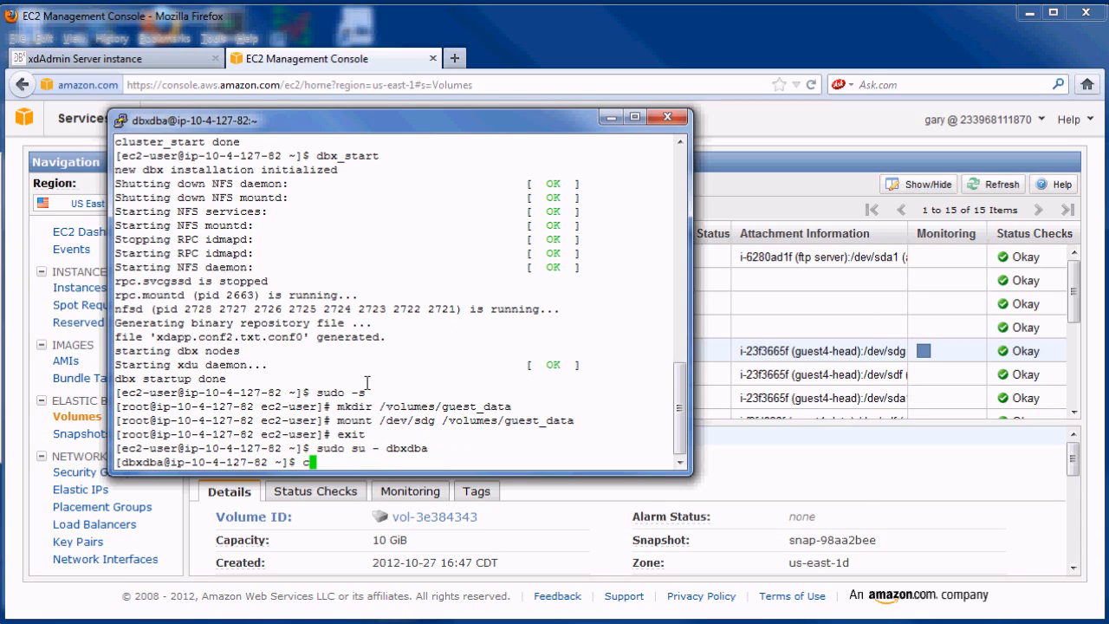
type("p /volumes/guest_data")
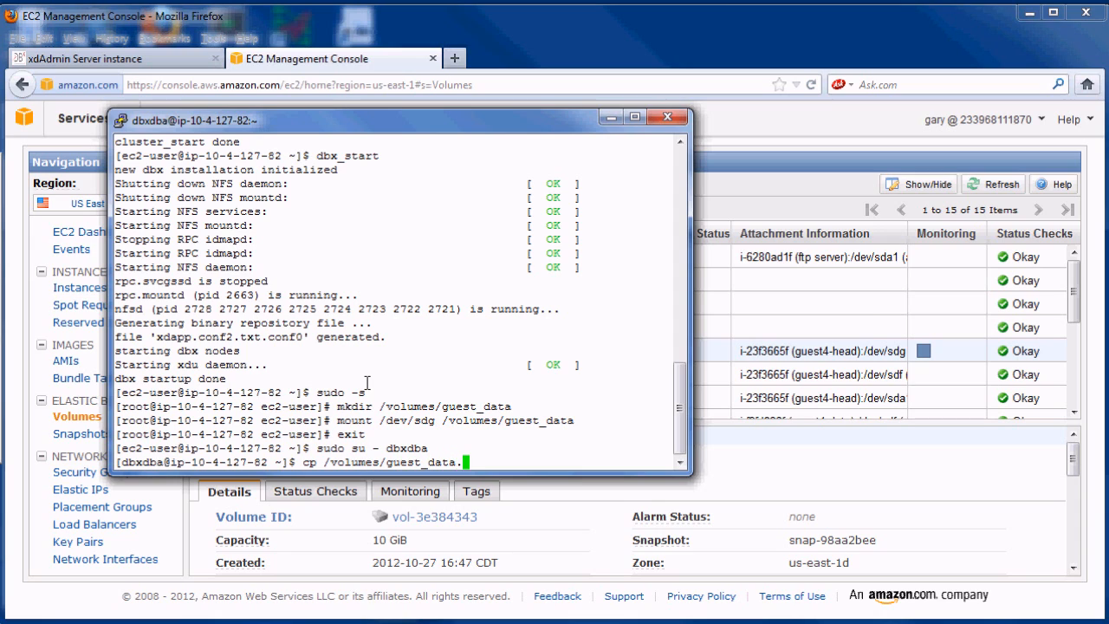
type("/script.sh .")
key("Return")
type("./scrip")
key("Tab")
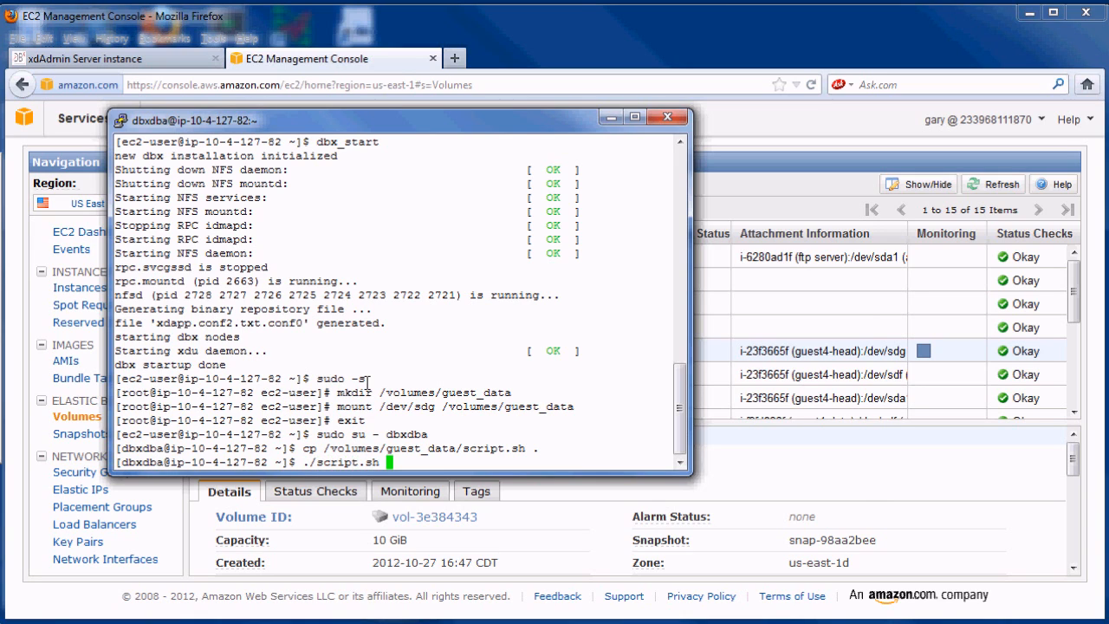
key("Return")
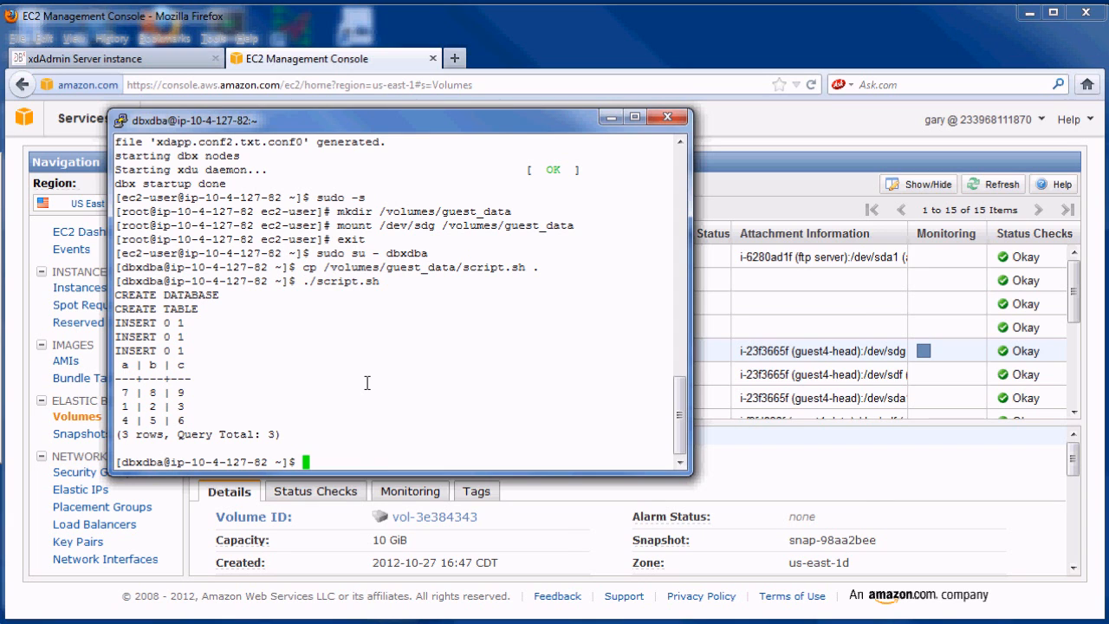
key("ctrl+d")
key("ctrl+d")
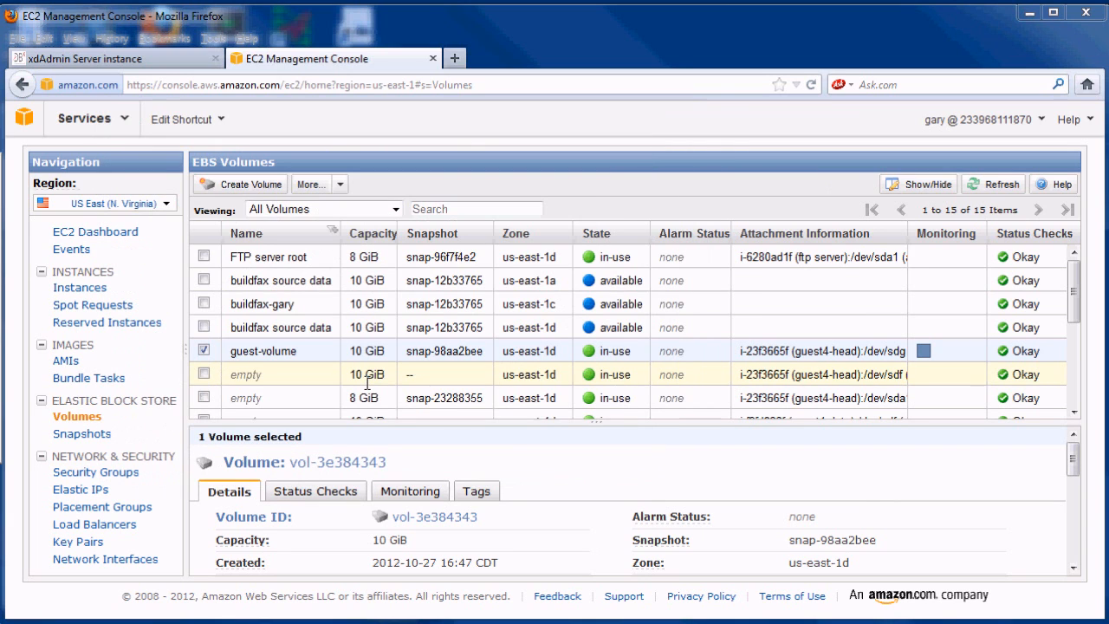
- Terminate guest4-head and the four guest4-data instances
left_click(92, 287)
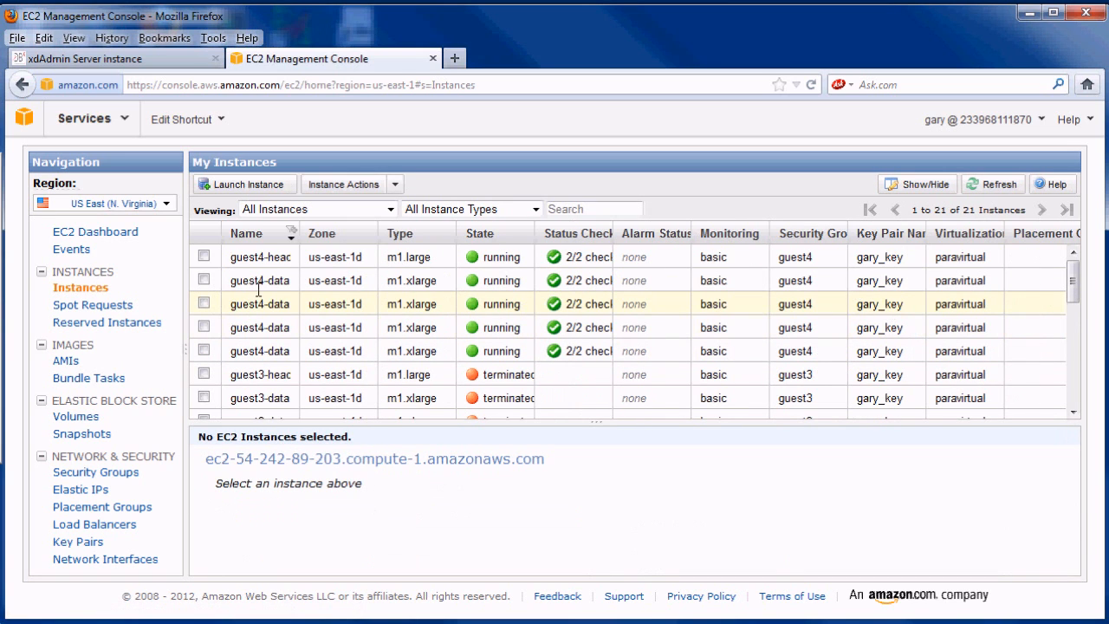
left_click(204, 256)
left_click(204, 280)
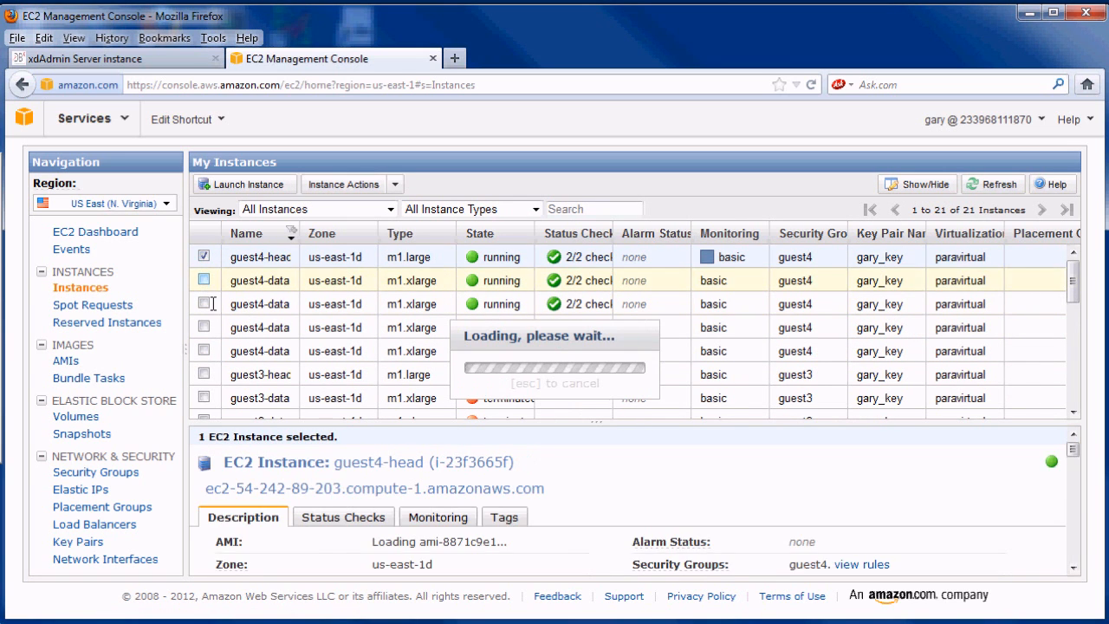
left_click(204, 303)
left_click(204, 327)
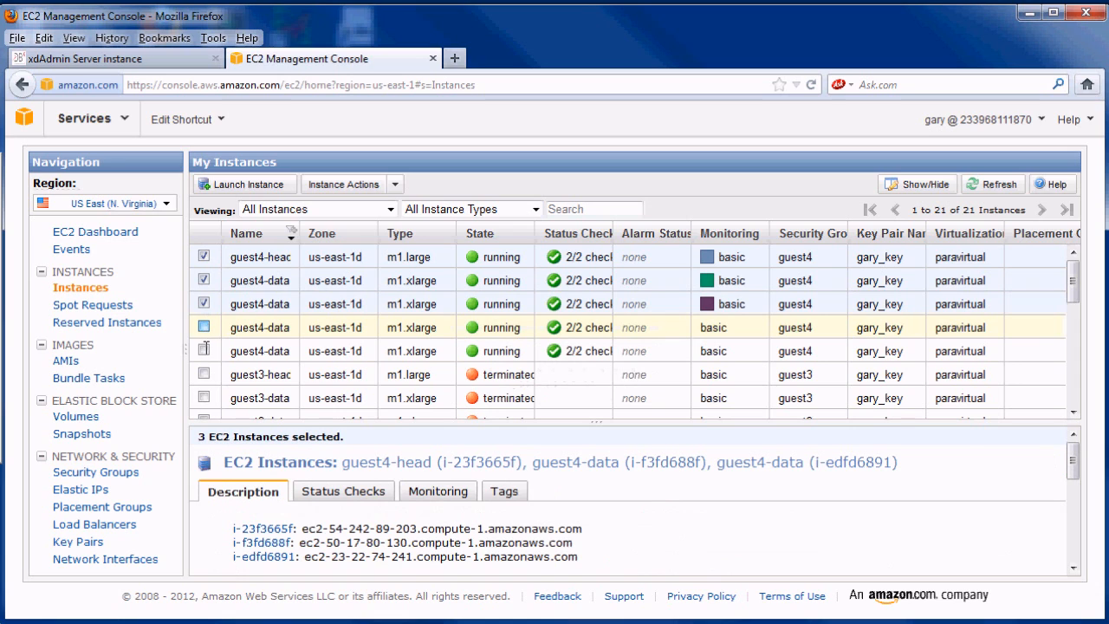
left_click(205, 350)
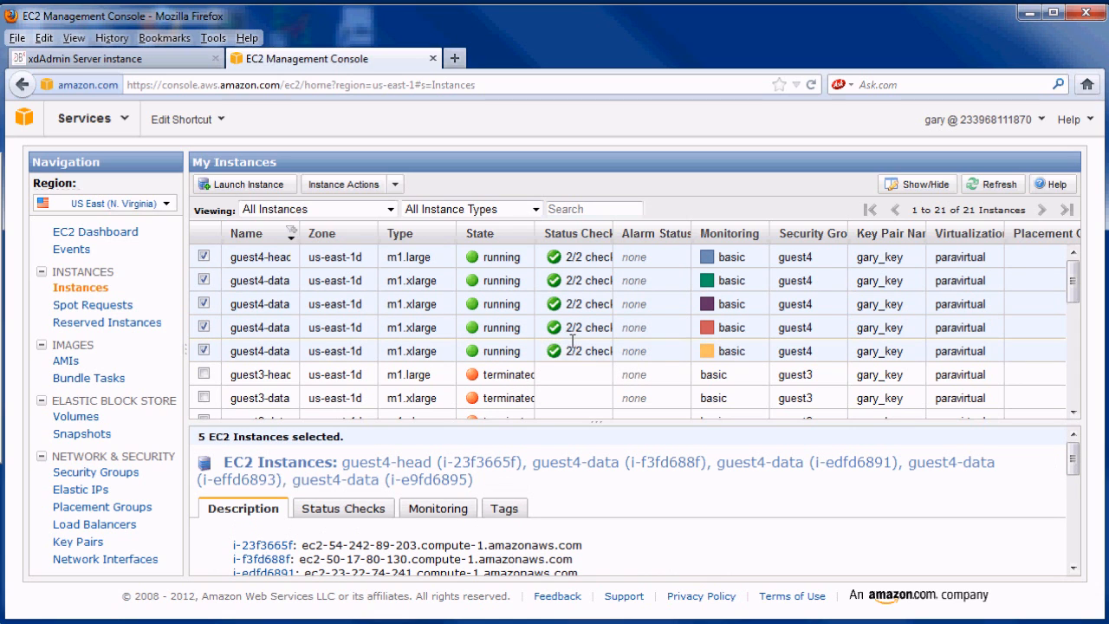
mouse_move(1071, 291)
left_mouse_down()
mouse_move(1071, 357)
mouse_move(1072, 278)
left_mouse_up()
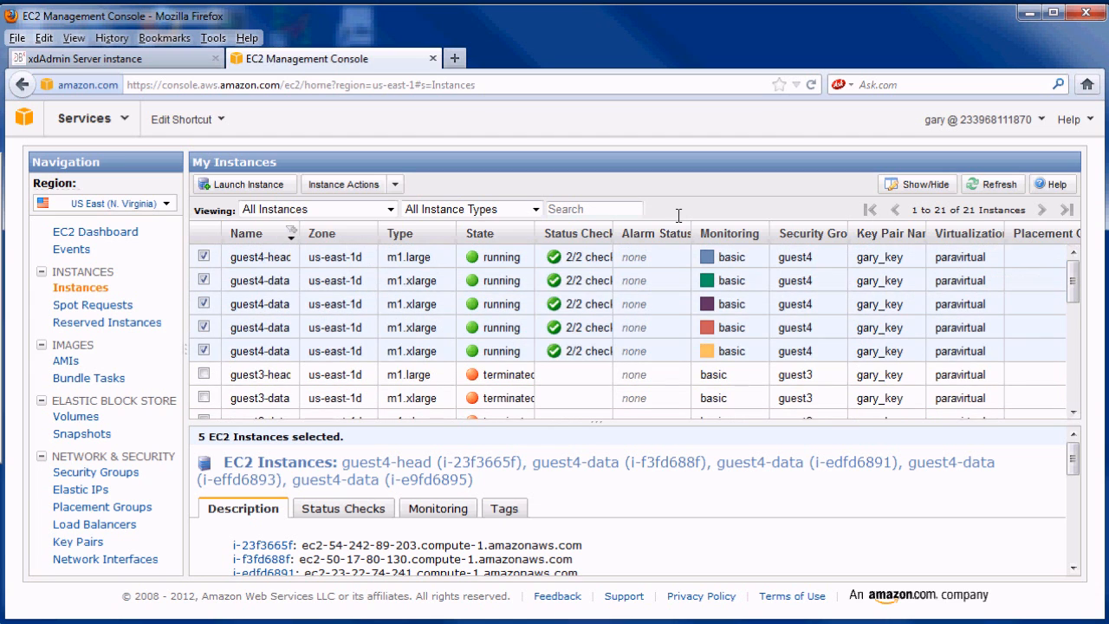
left_click(399, 184)
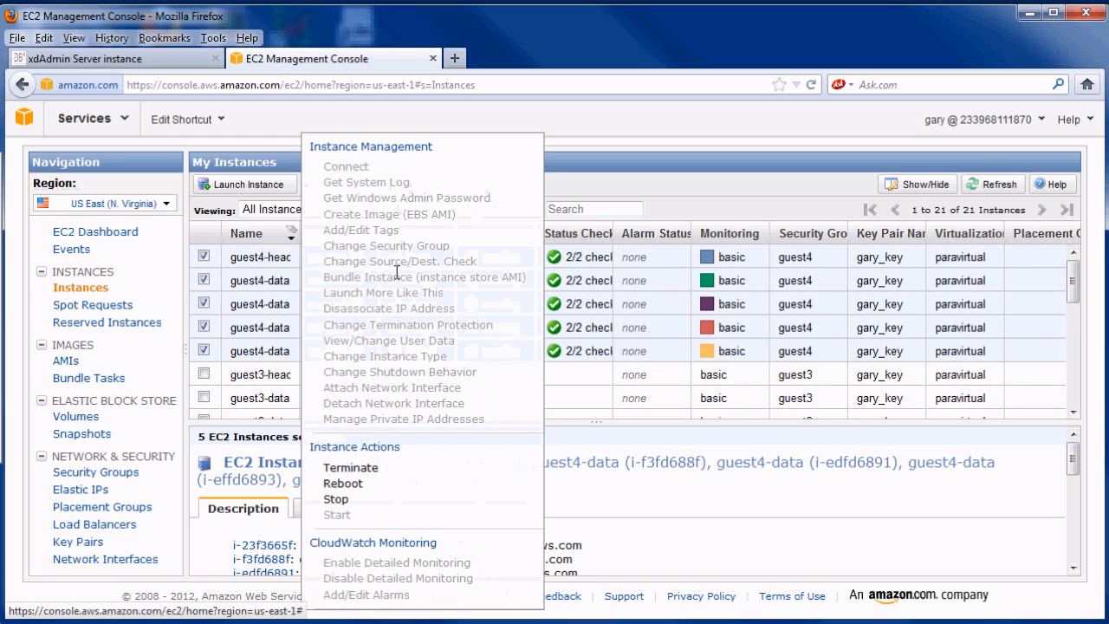
left_click(351, 468)
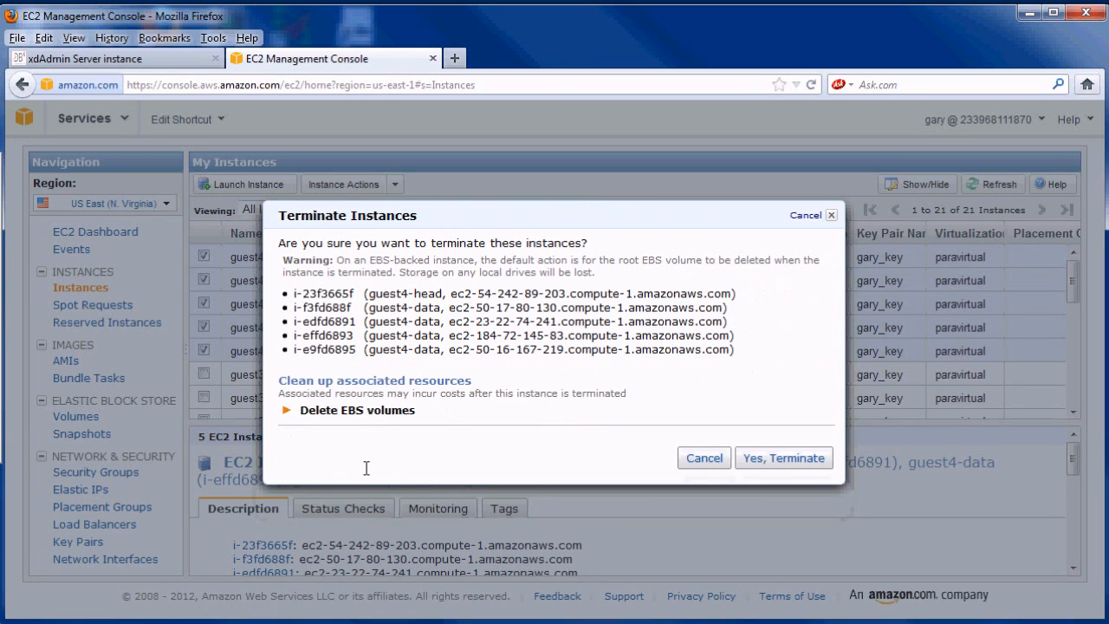
left_click(767, 452)
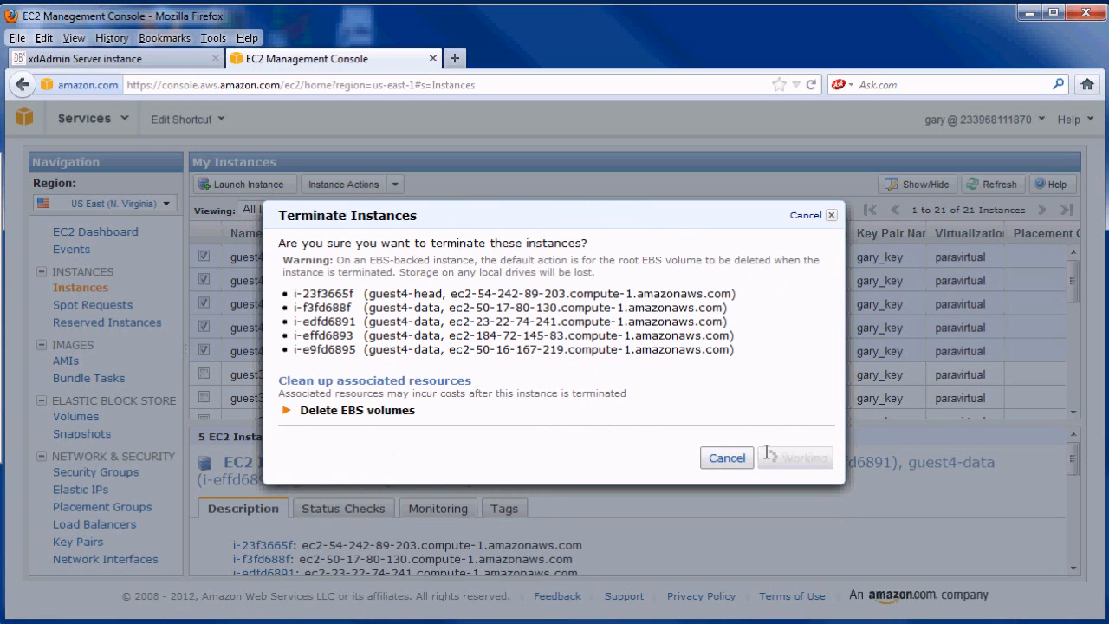